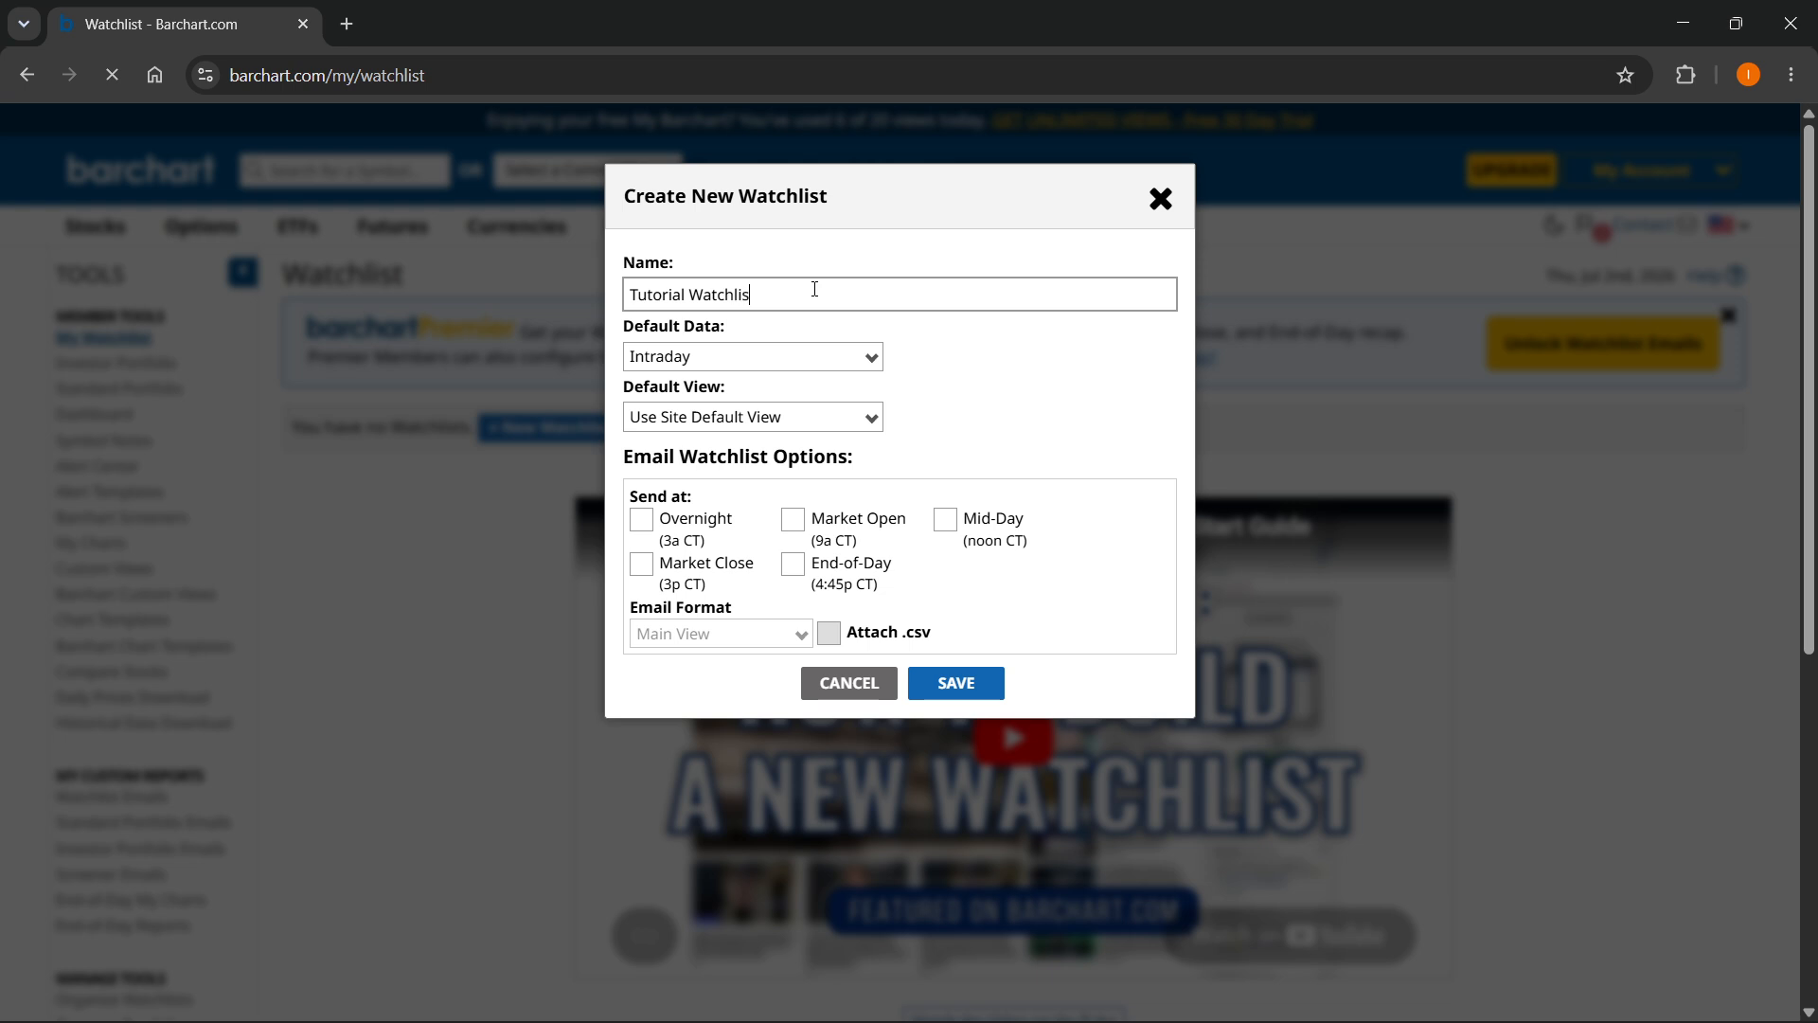
# - Keep Intraday as default data and Use Site Default View for the new Tutorial Watchlist, without email options, and save it
pyautogui.click(739, 365)
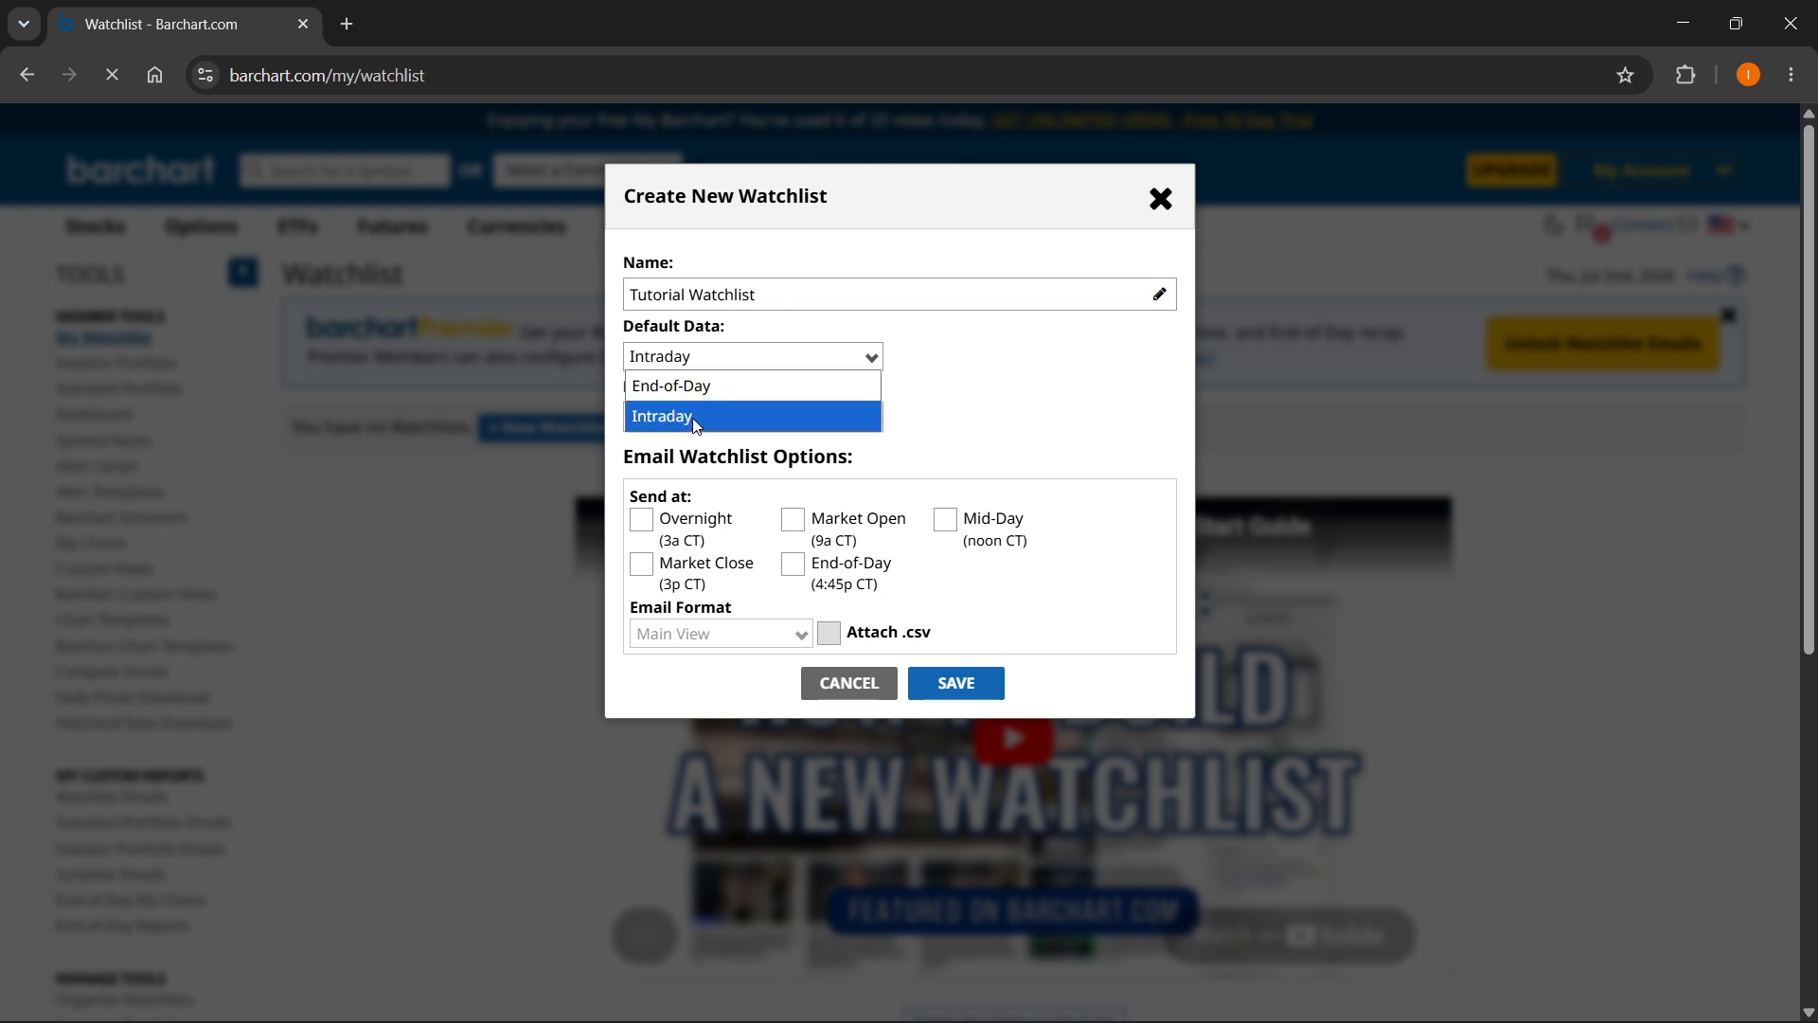
pyautogui.click(707, 363)
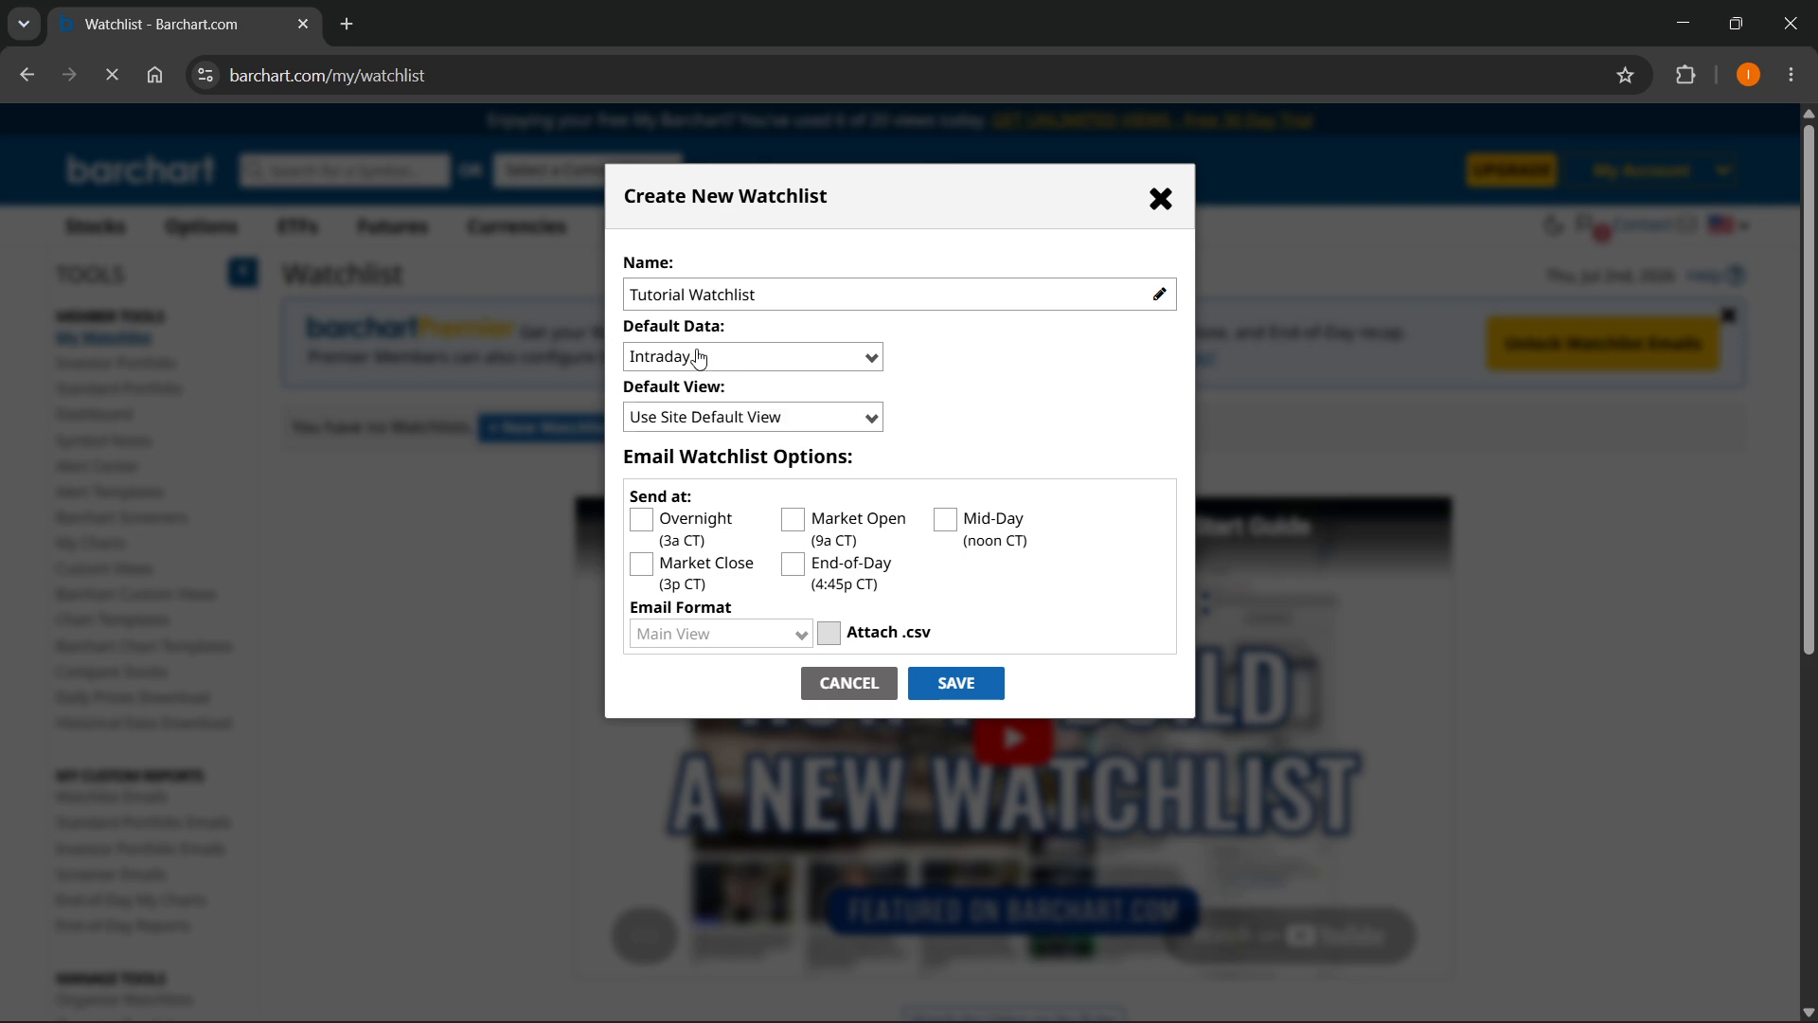
pyautogui.click(741, 417)
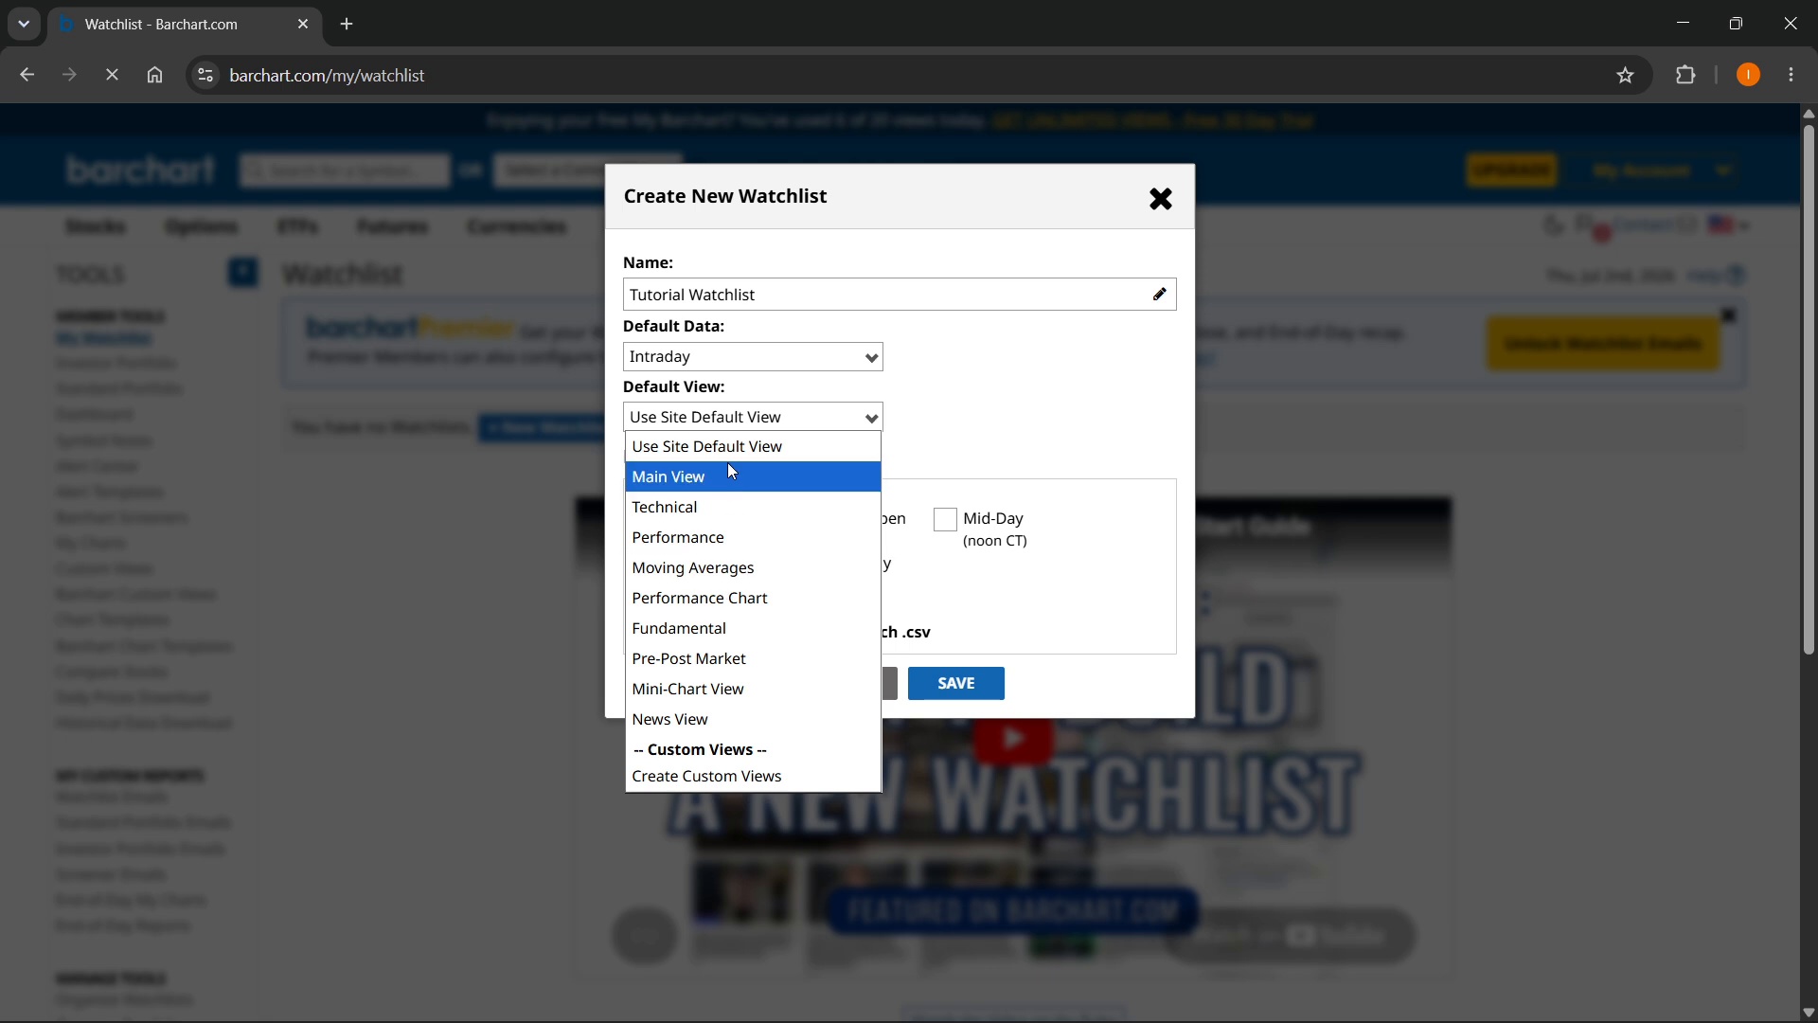
pyautogui.click(824, 414)
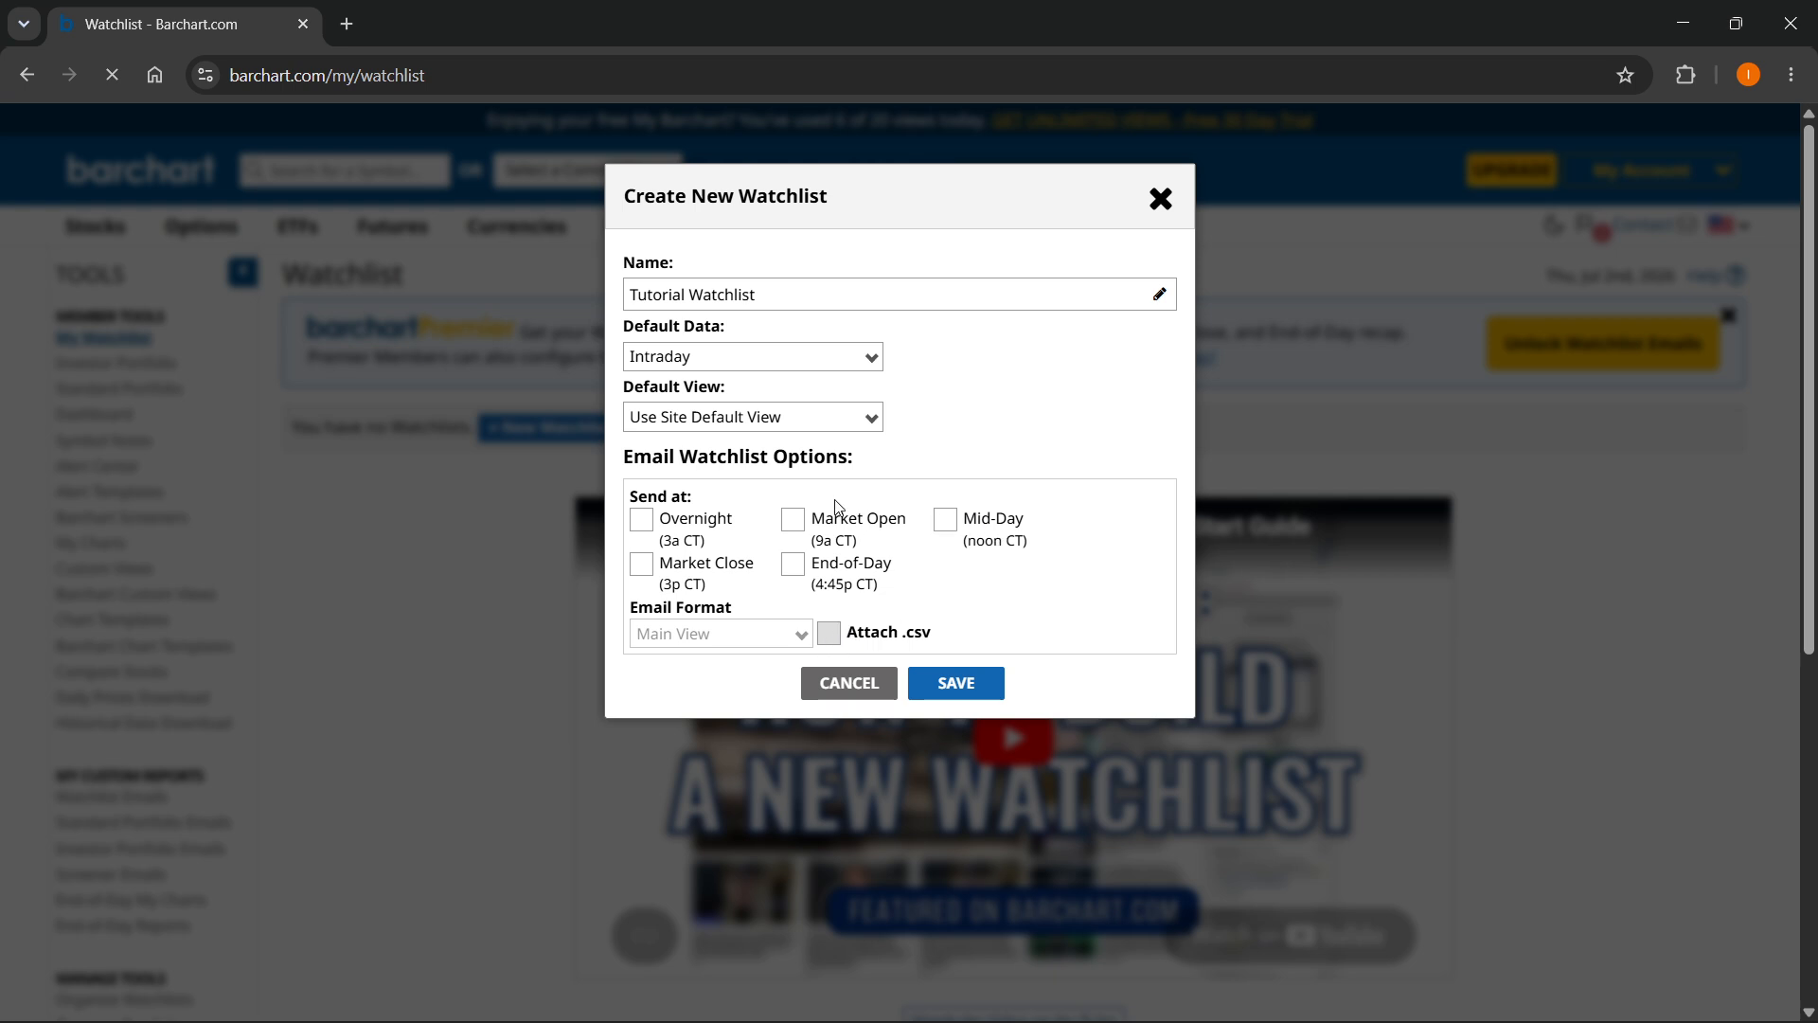
pyautogui.click(950, 683)
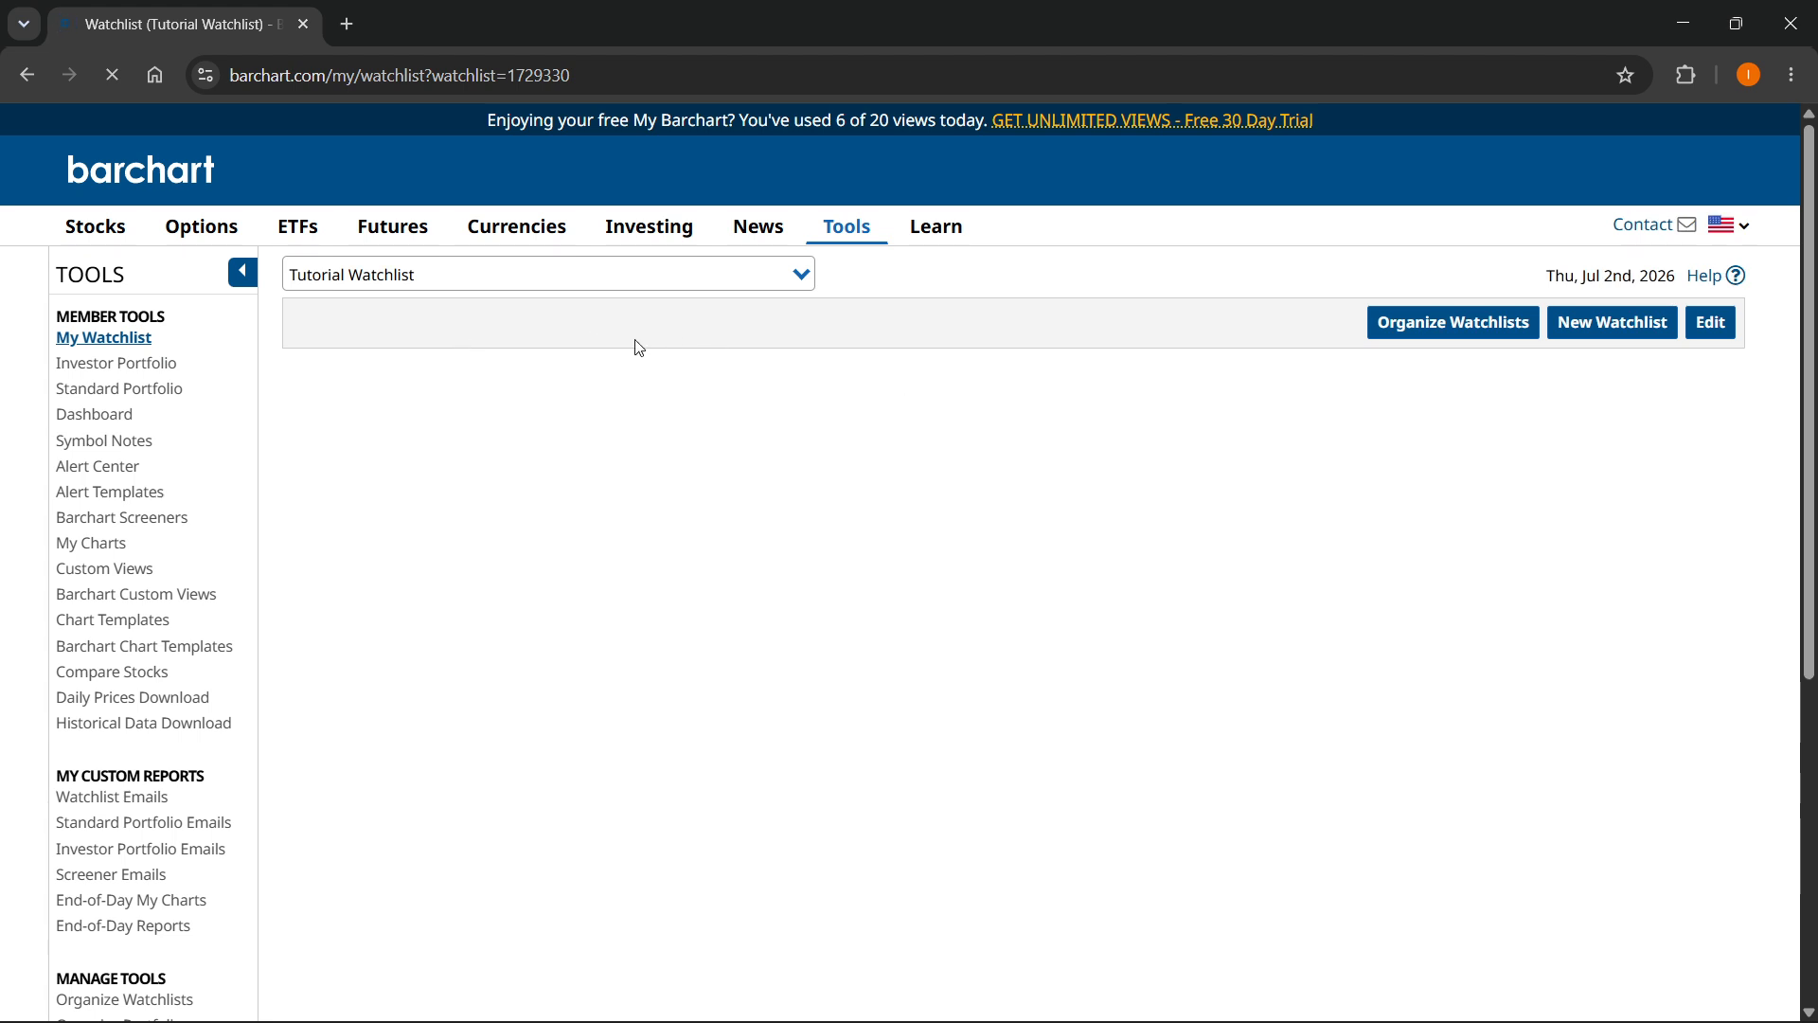
# - Open the Tutorial Watchlist for editing
pyautogui.click(511, 277)
pyautogui.click(520, 280)
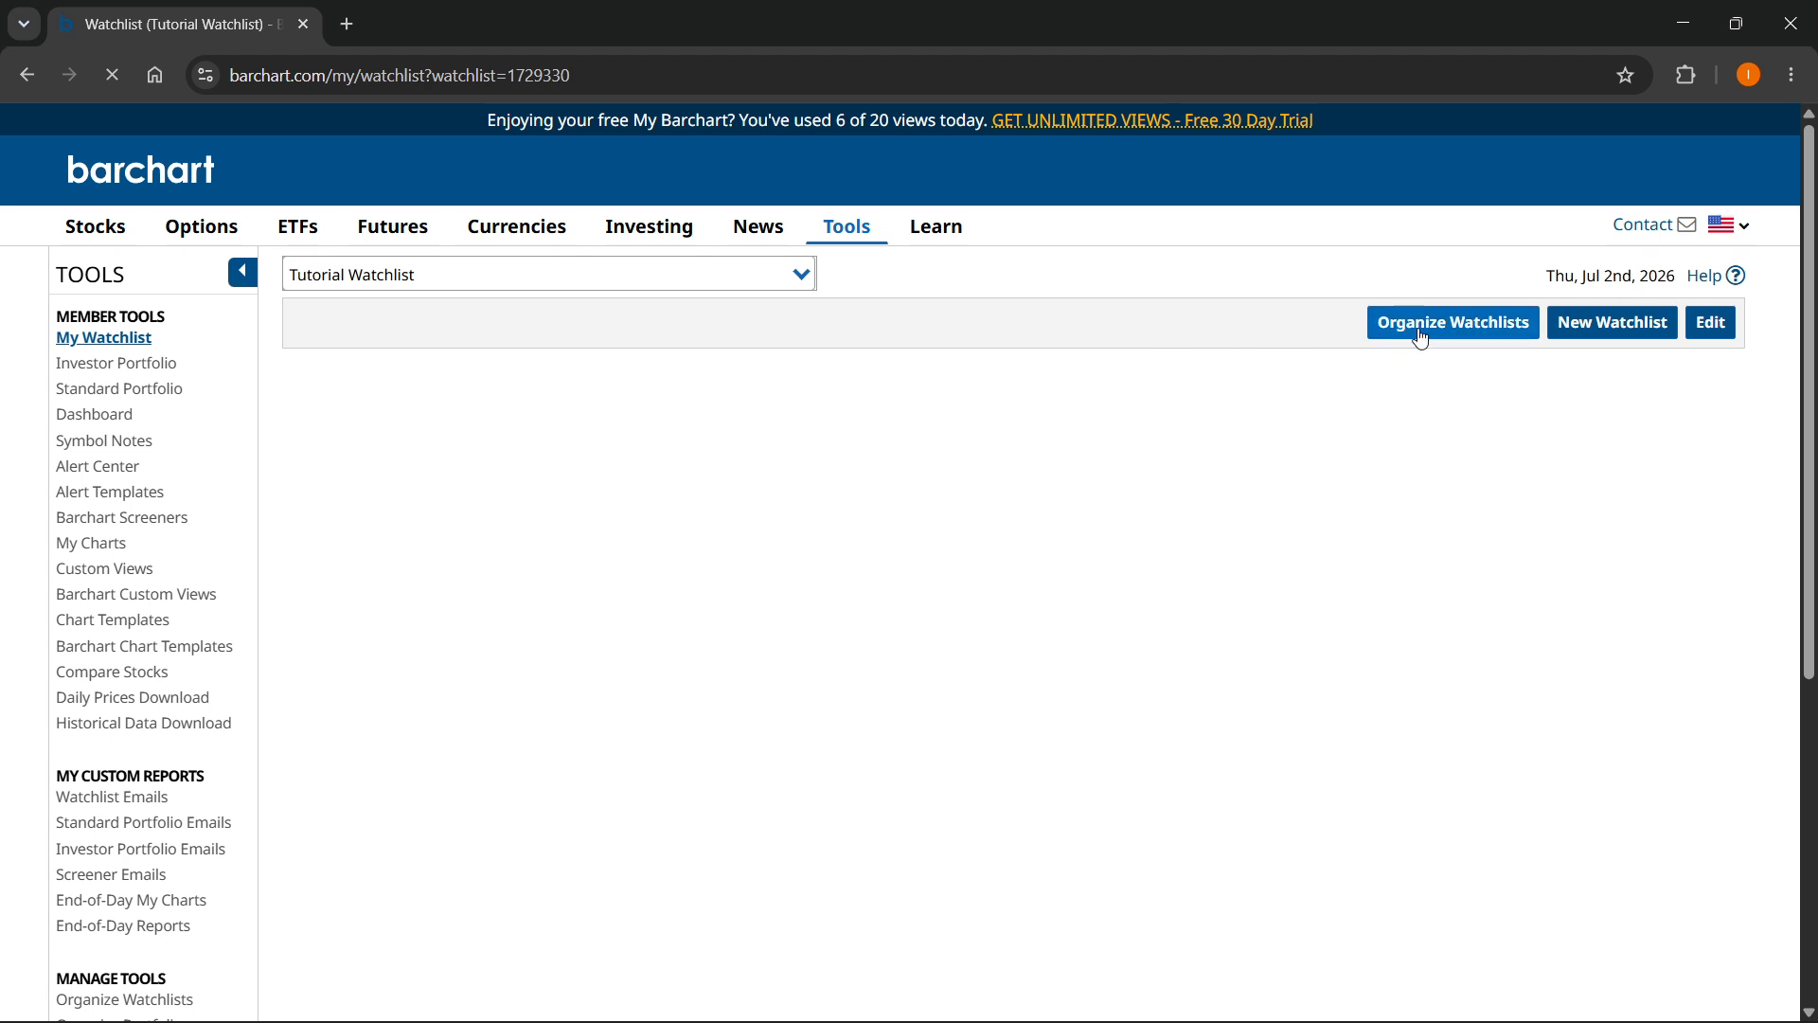
pyautogui.click(1712, 332)
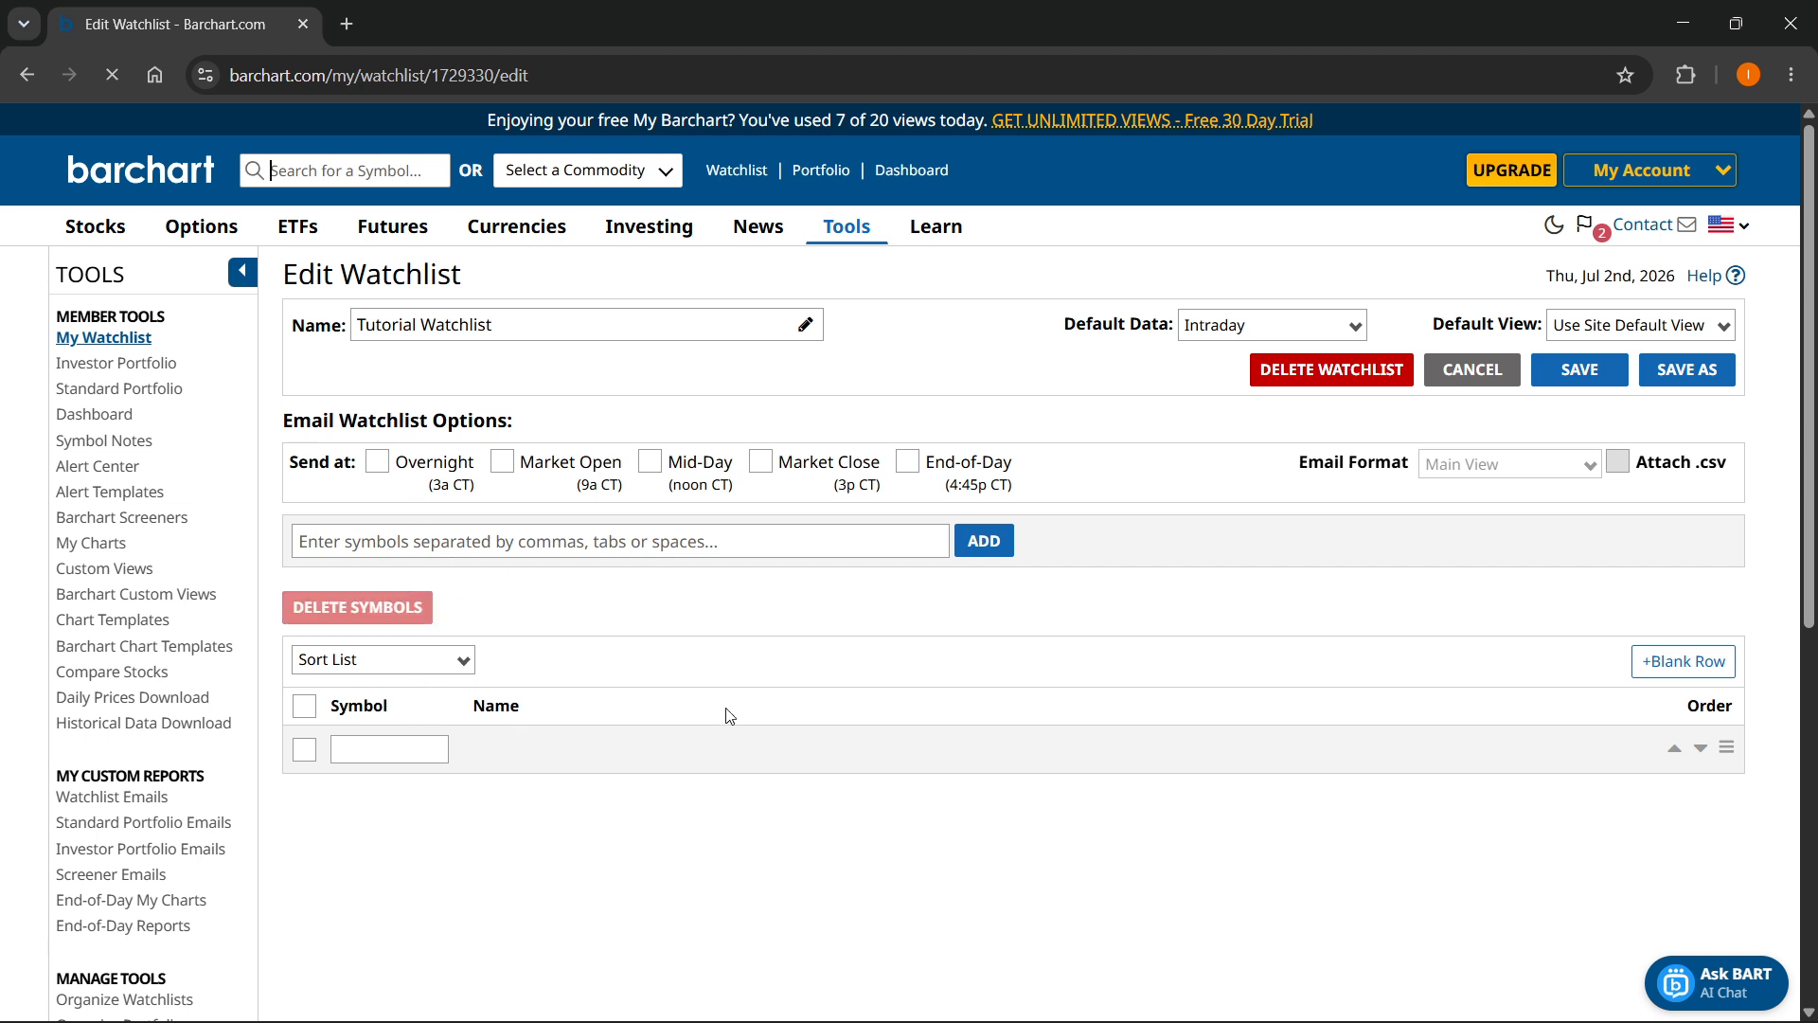
# - Enter AAPL as the symbol in the watchlist's first empty row
pyautogui.click(367, 752)
pyautogui.write('aapl')
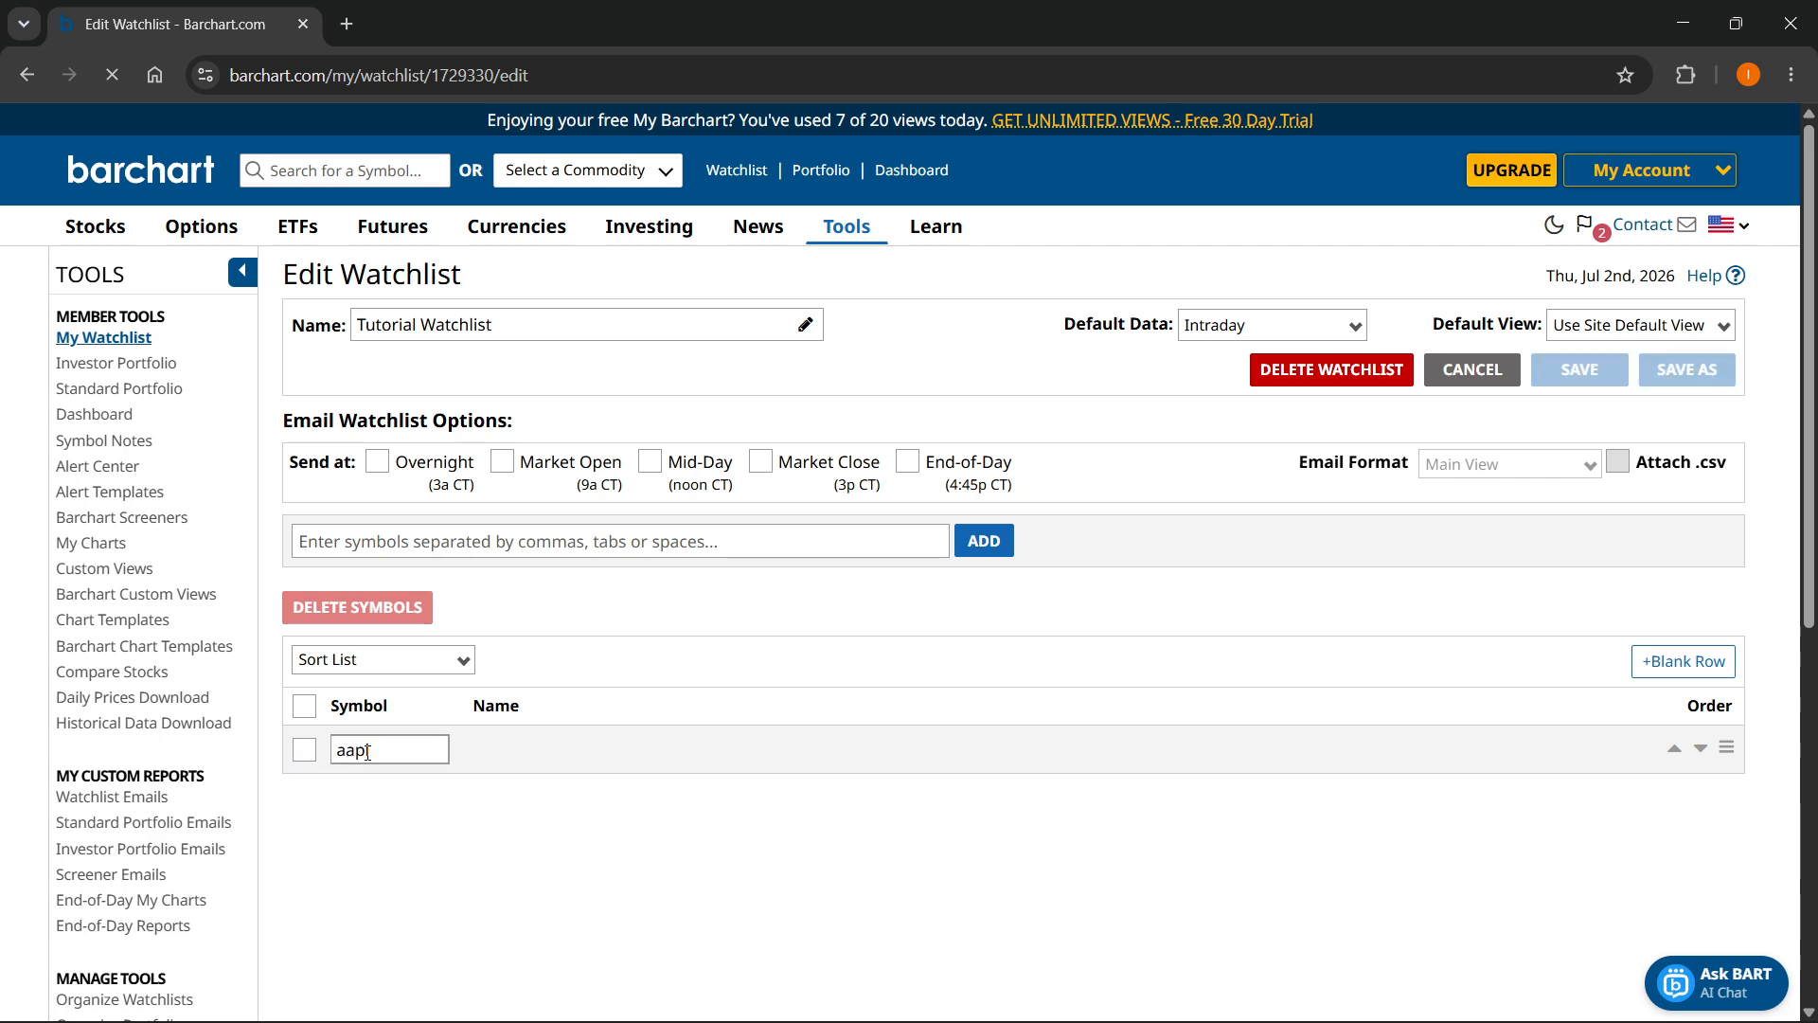
pyautogui.moveTo(420, 755); pyautogui.dragTo(293, 761)
pyautogui.write('AAPL')
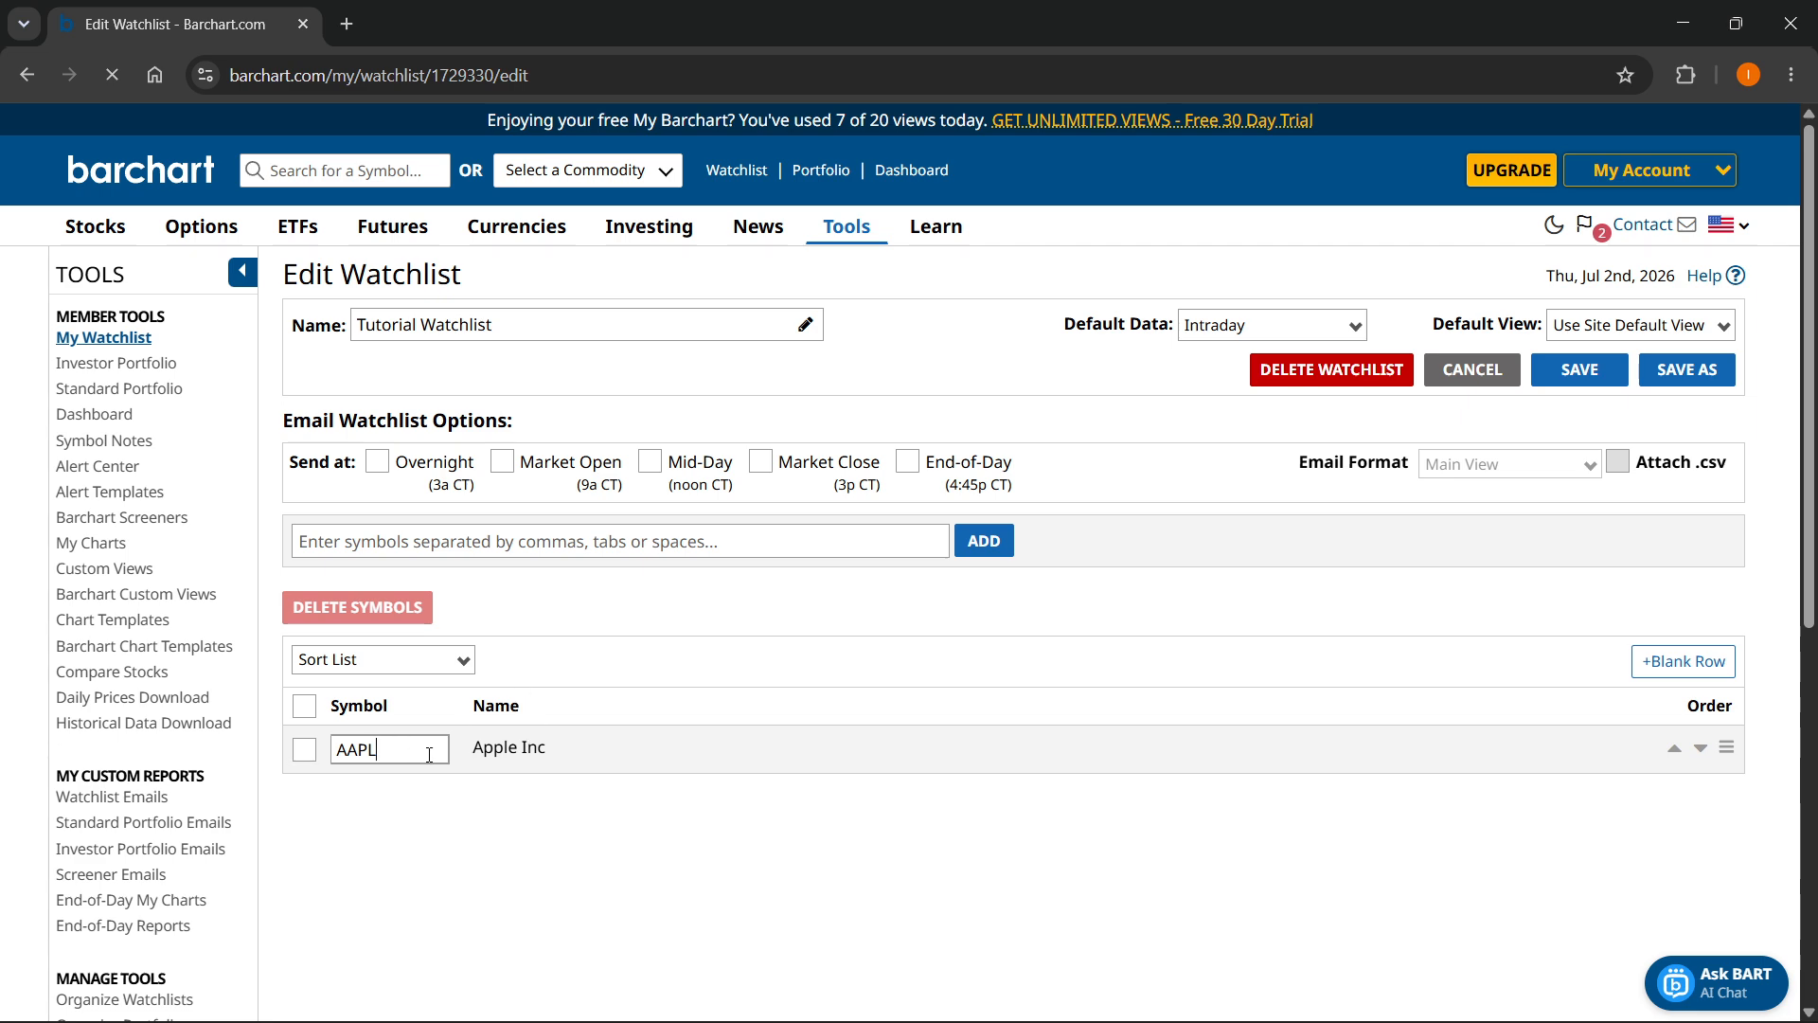
# - Add a blank row to the symbol list and enter TSLA as its symbol
pyautogui.scroll(-3, 1055, 718)
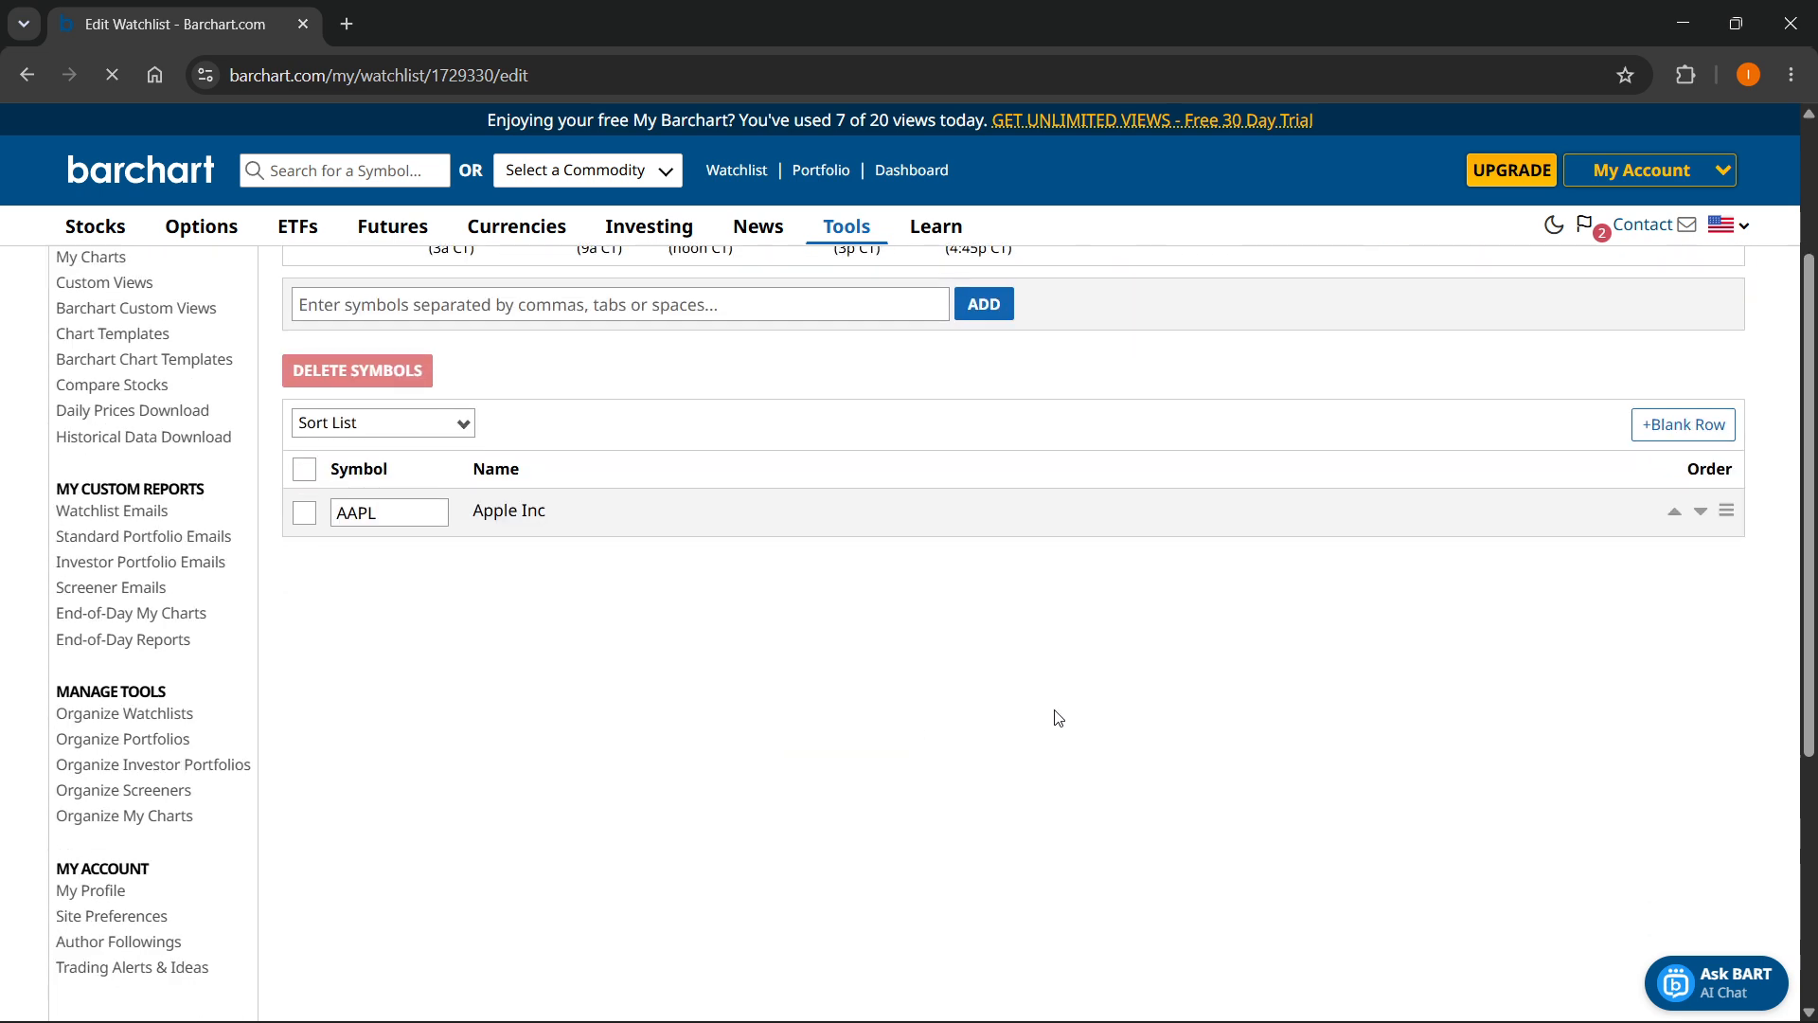
pyautogui.scroll(3, 714, 690)
pyautogui.scroll(-1, 465, 760)
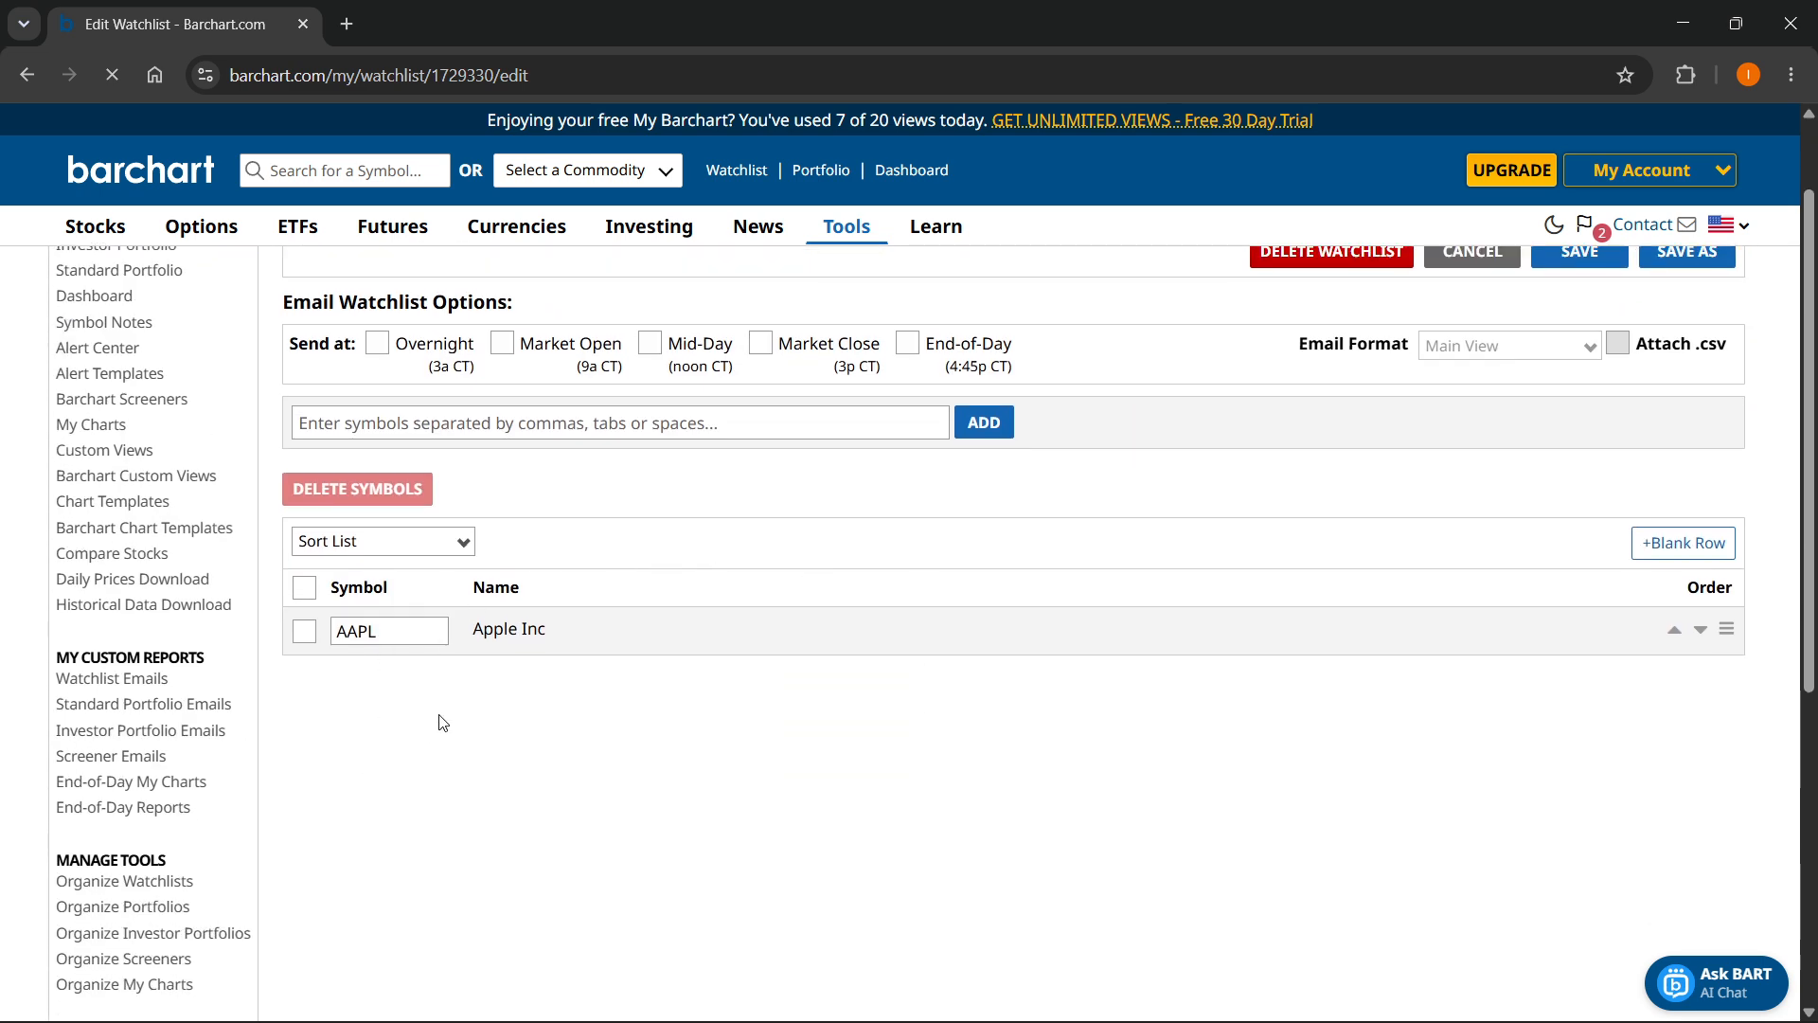
pyautogui.click(1648, 543)
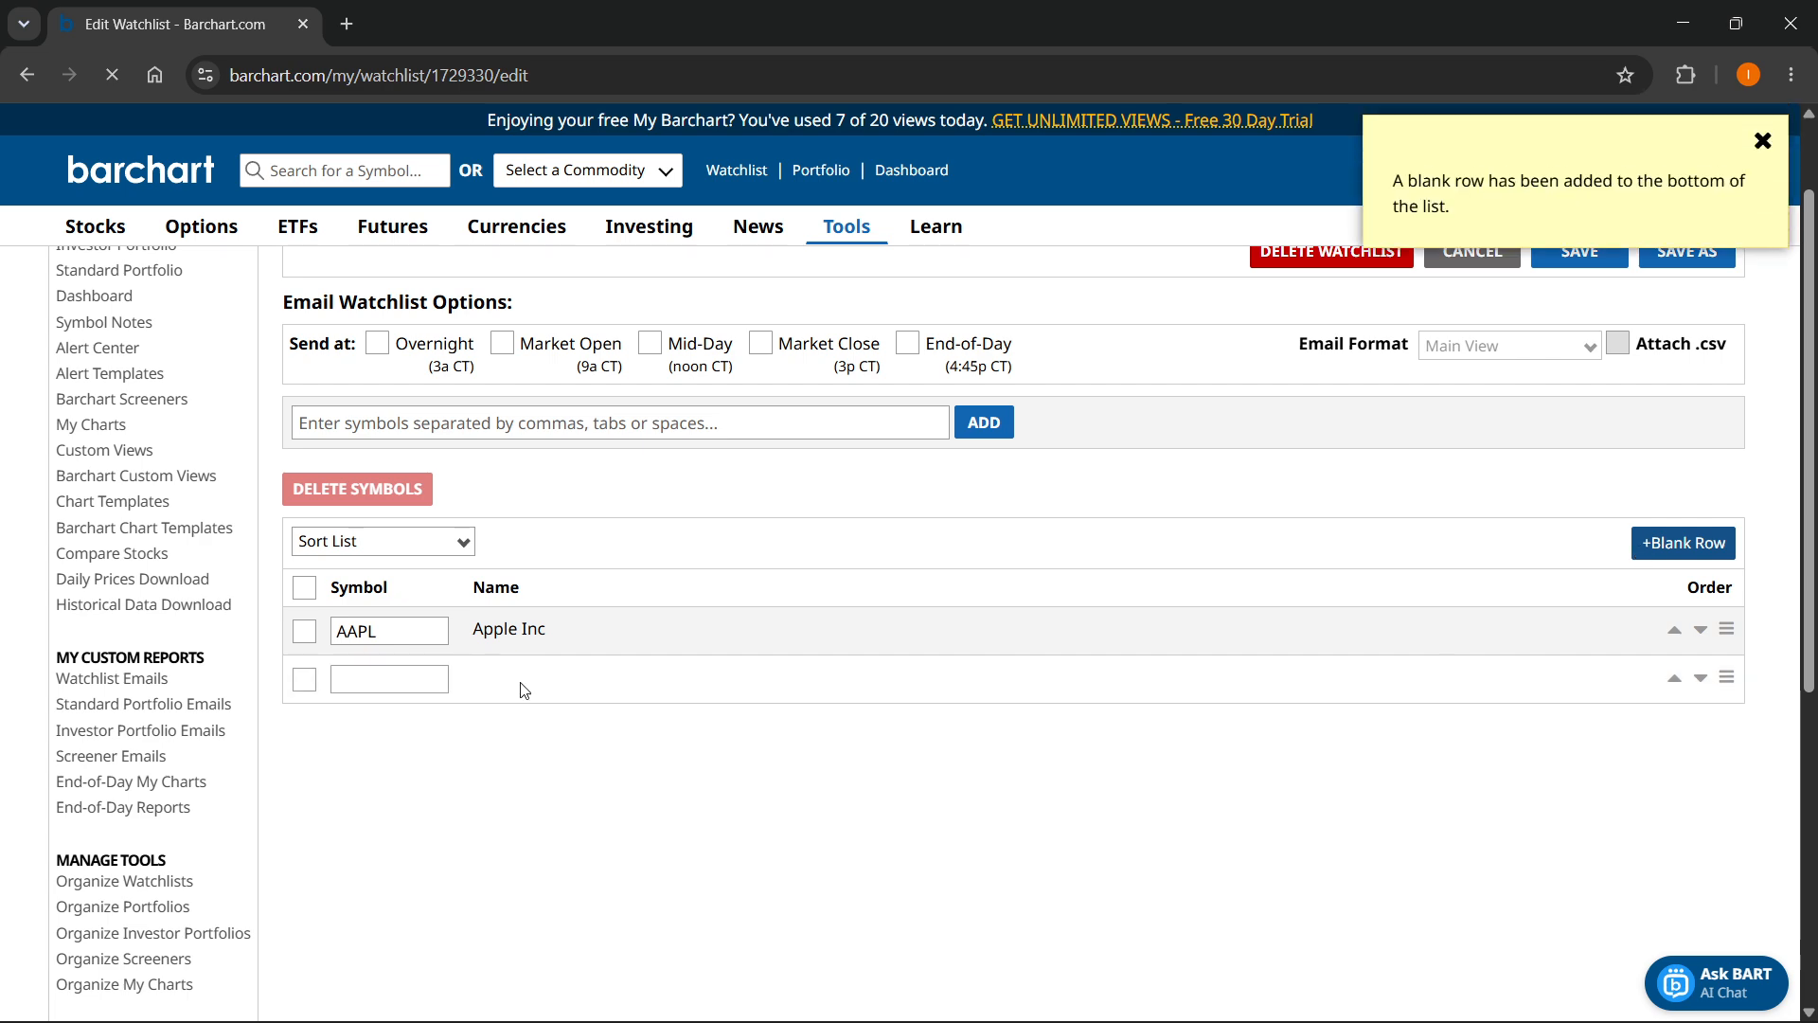
pyautogui.click(410, 672)
pyautogui.write('TSLA')
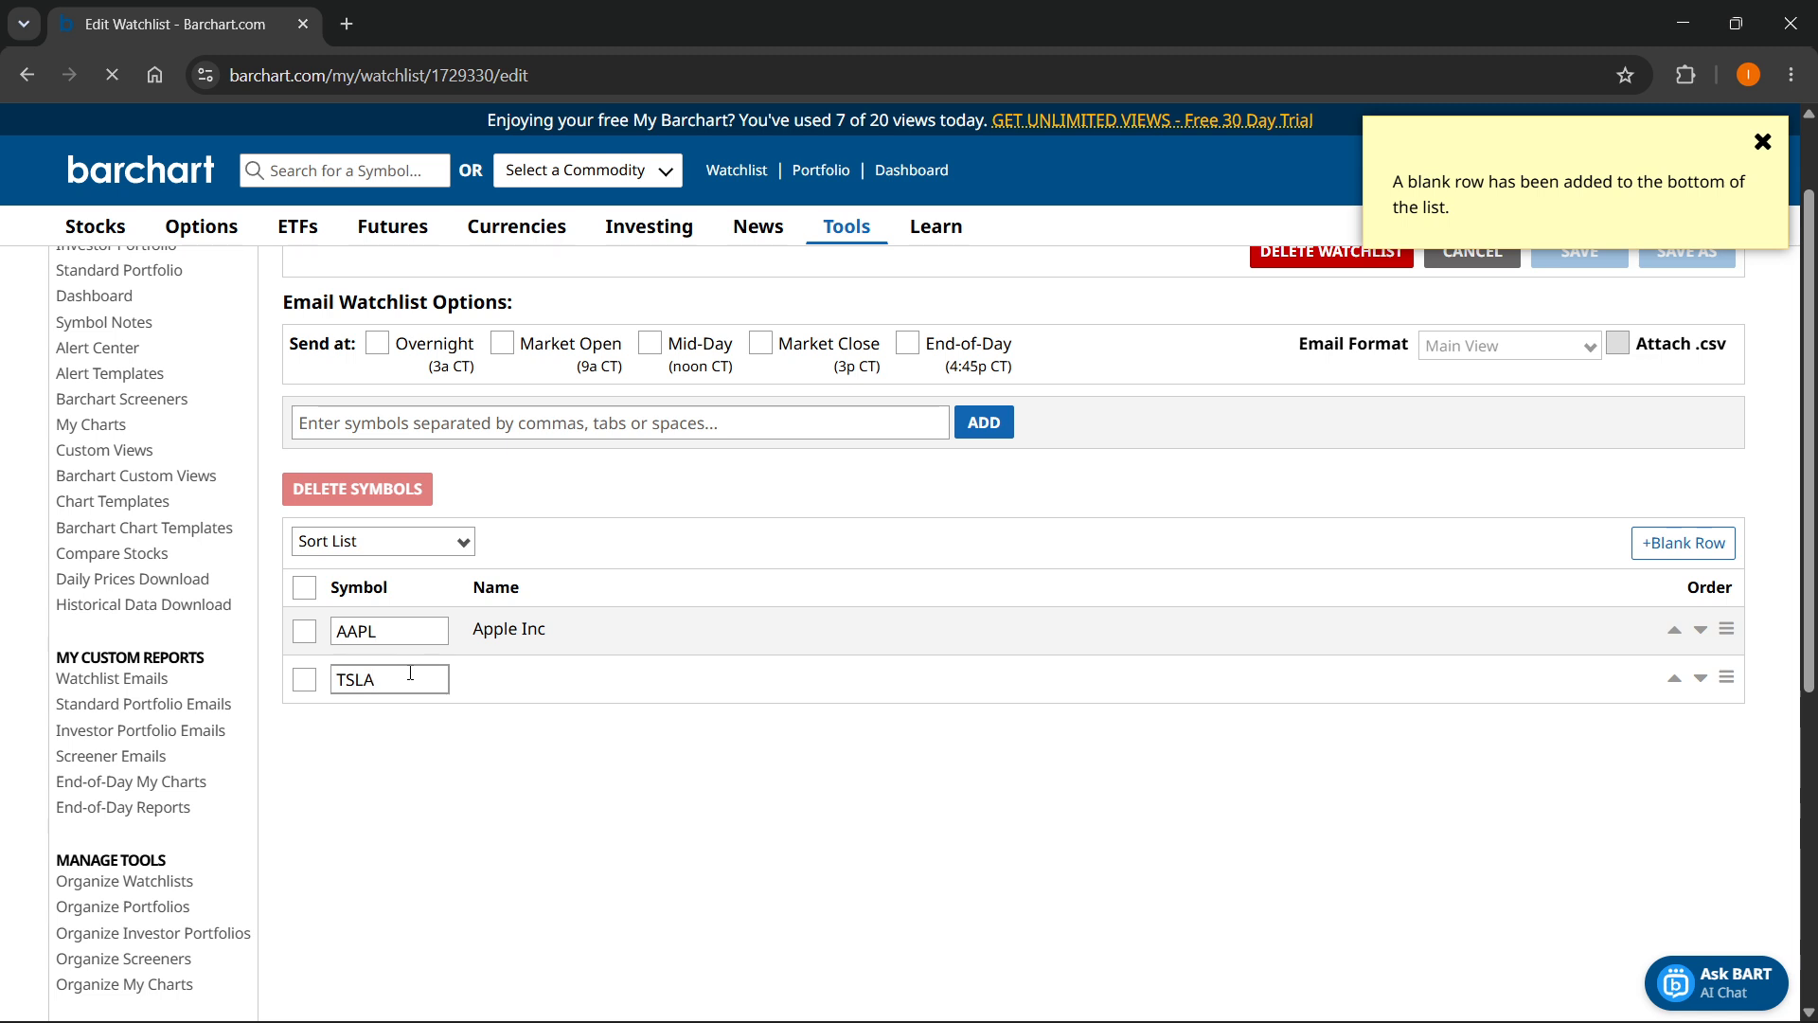
pyautogui.click(409, 719)
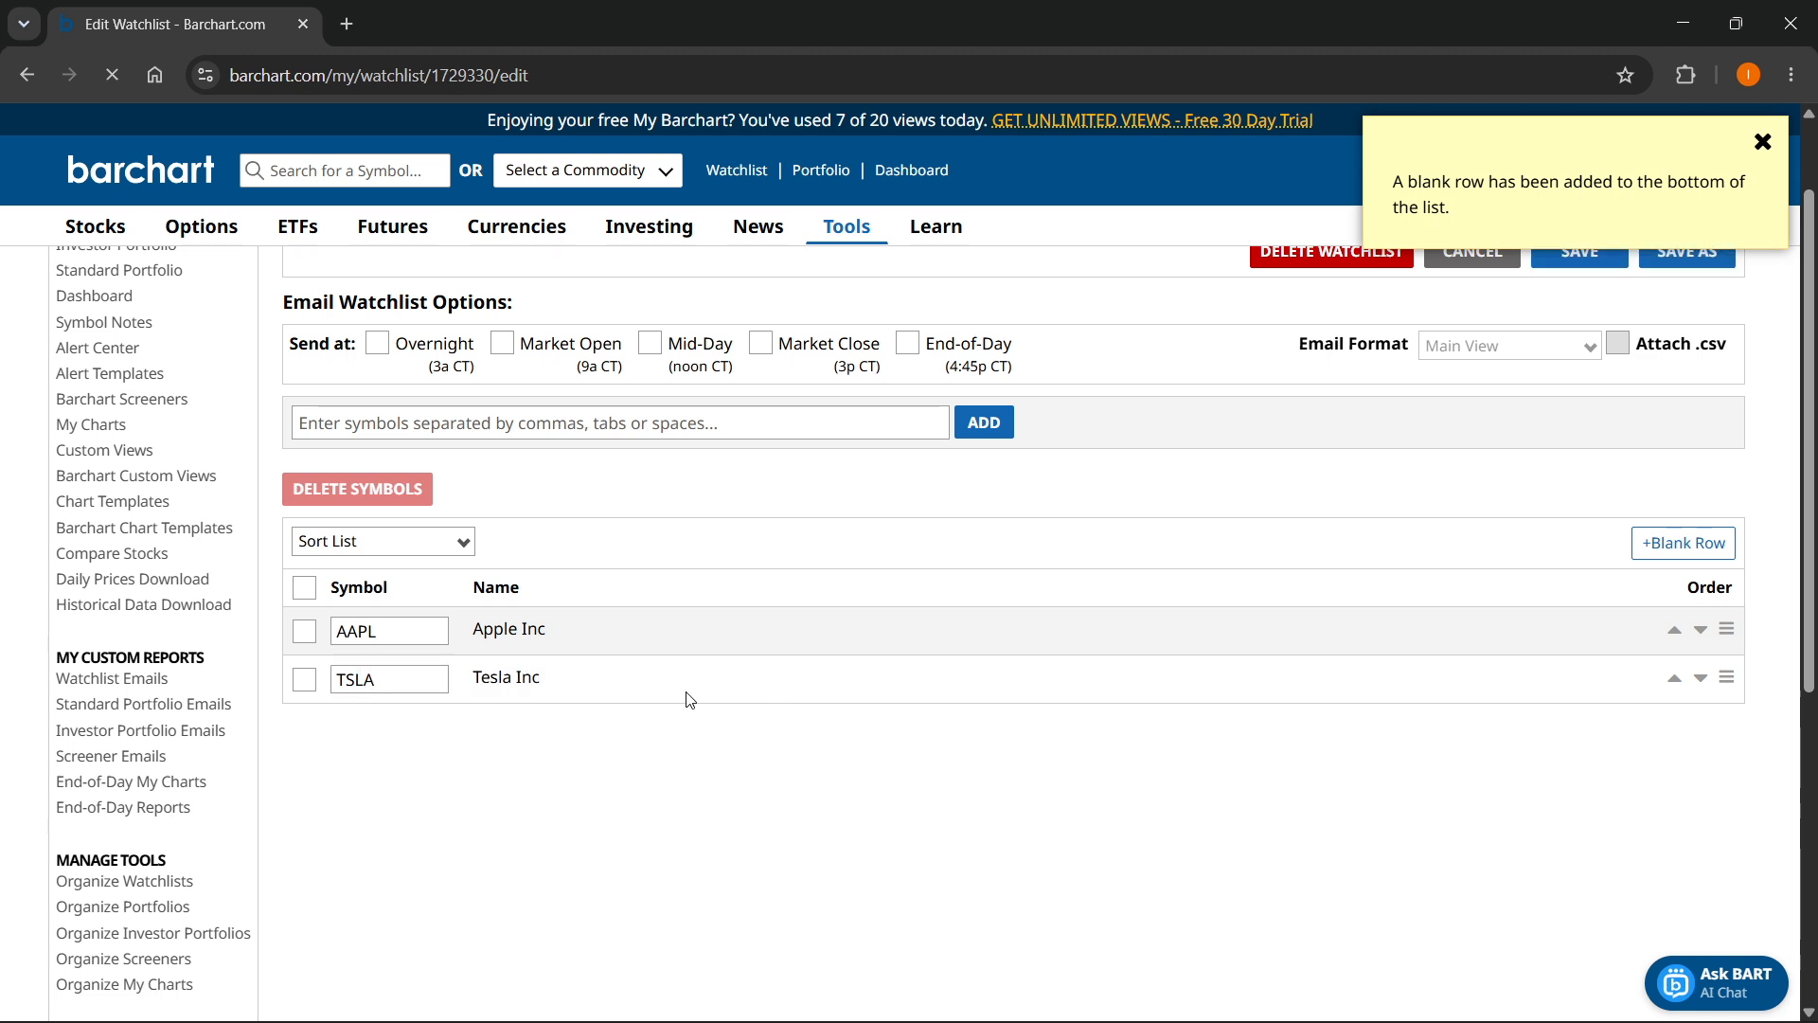
# - Search the site's symbols for nvda and for nvidia to look up the Nvidia ticker
pyautogui.click(367, 163)
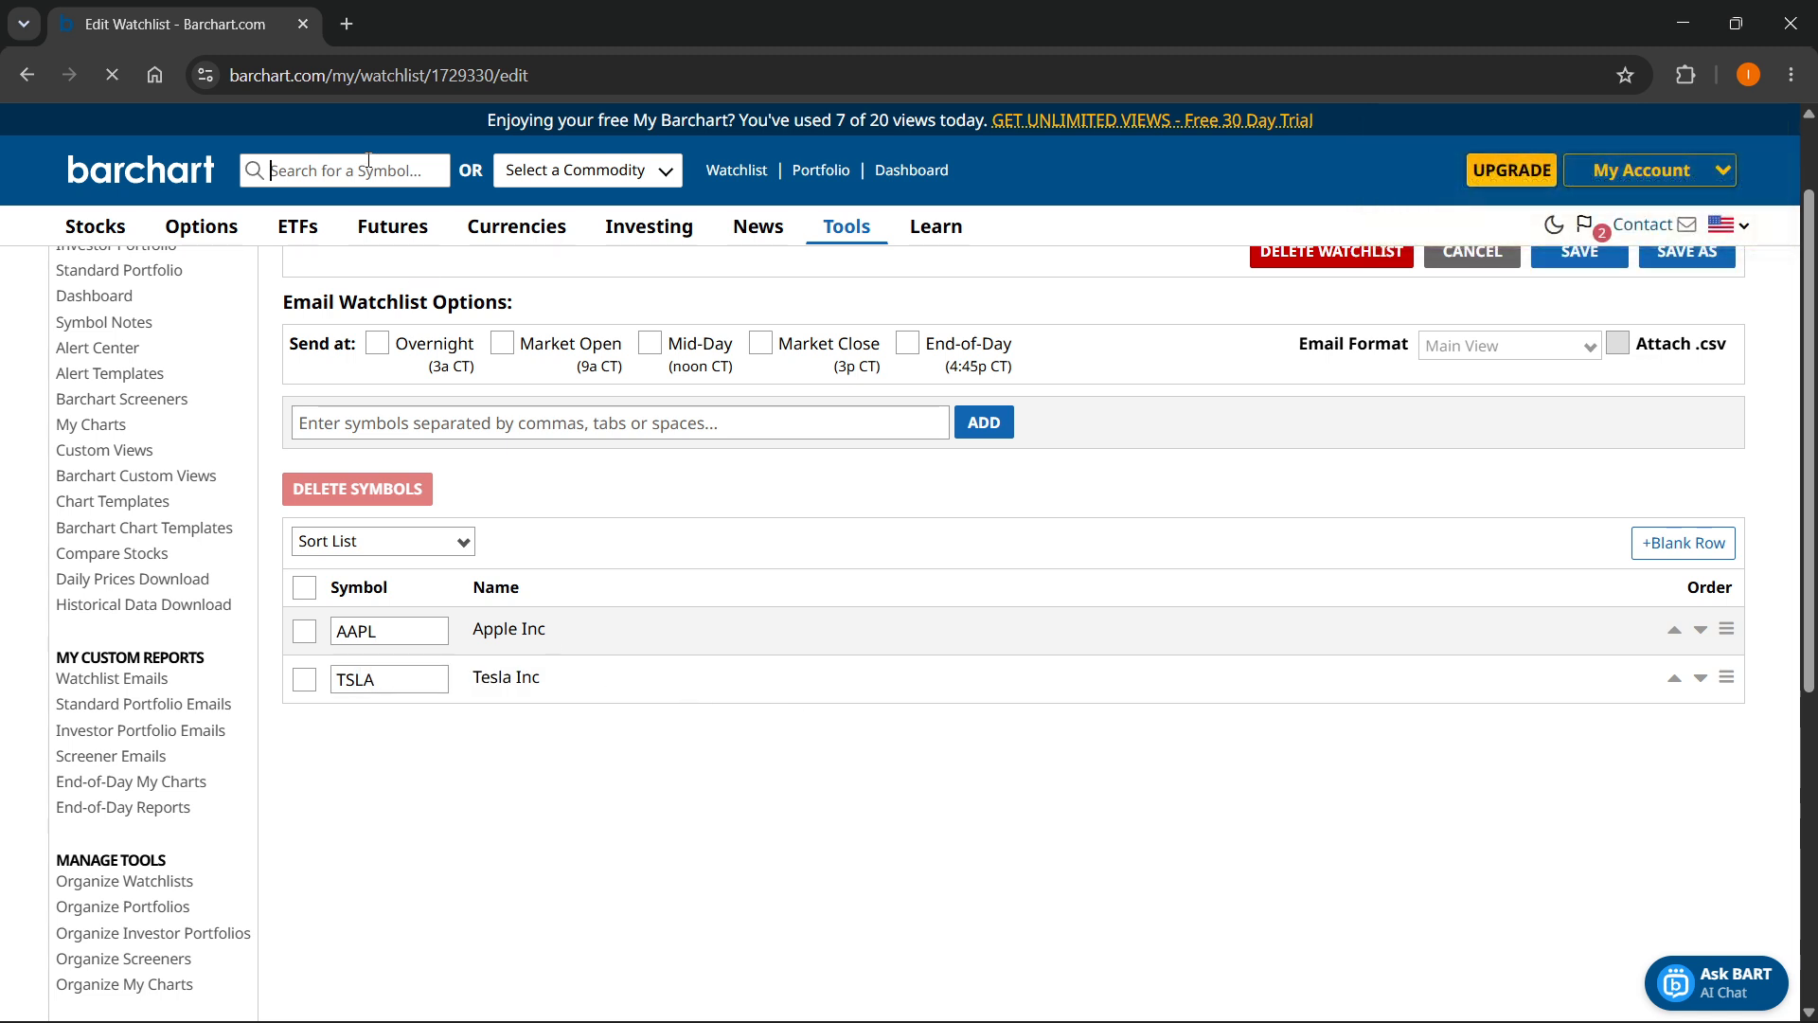
pyautogui.write('nvda')
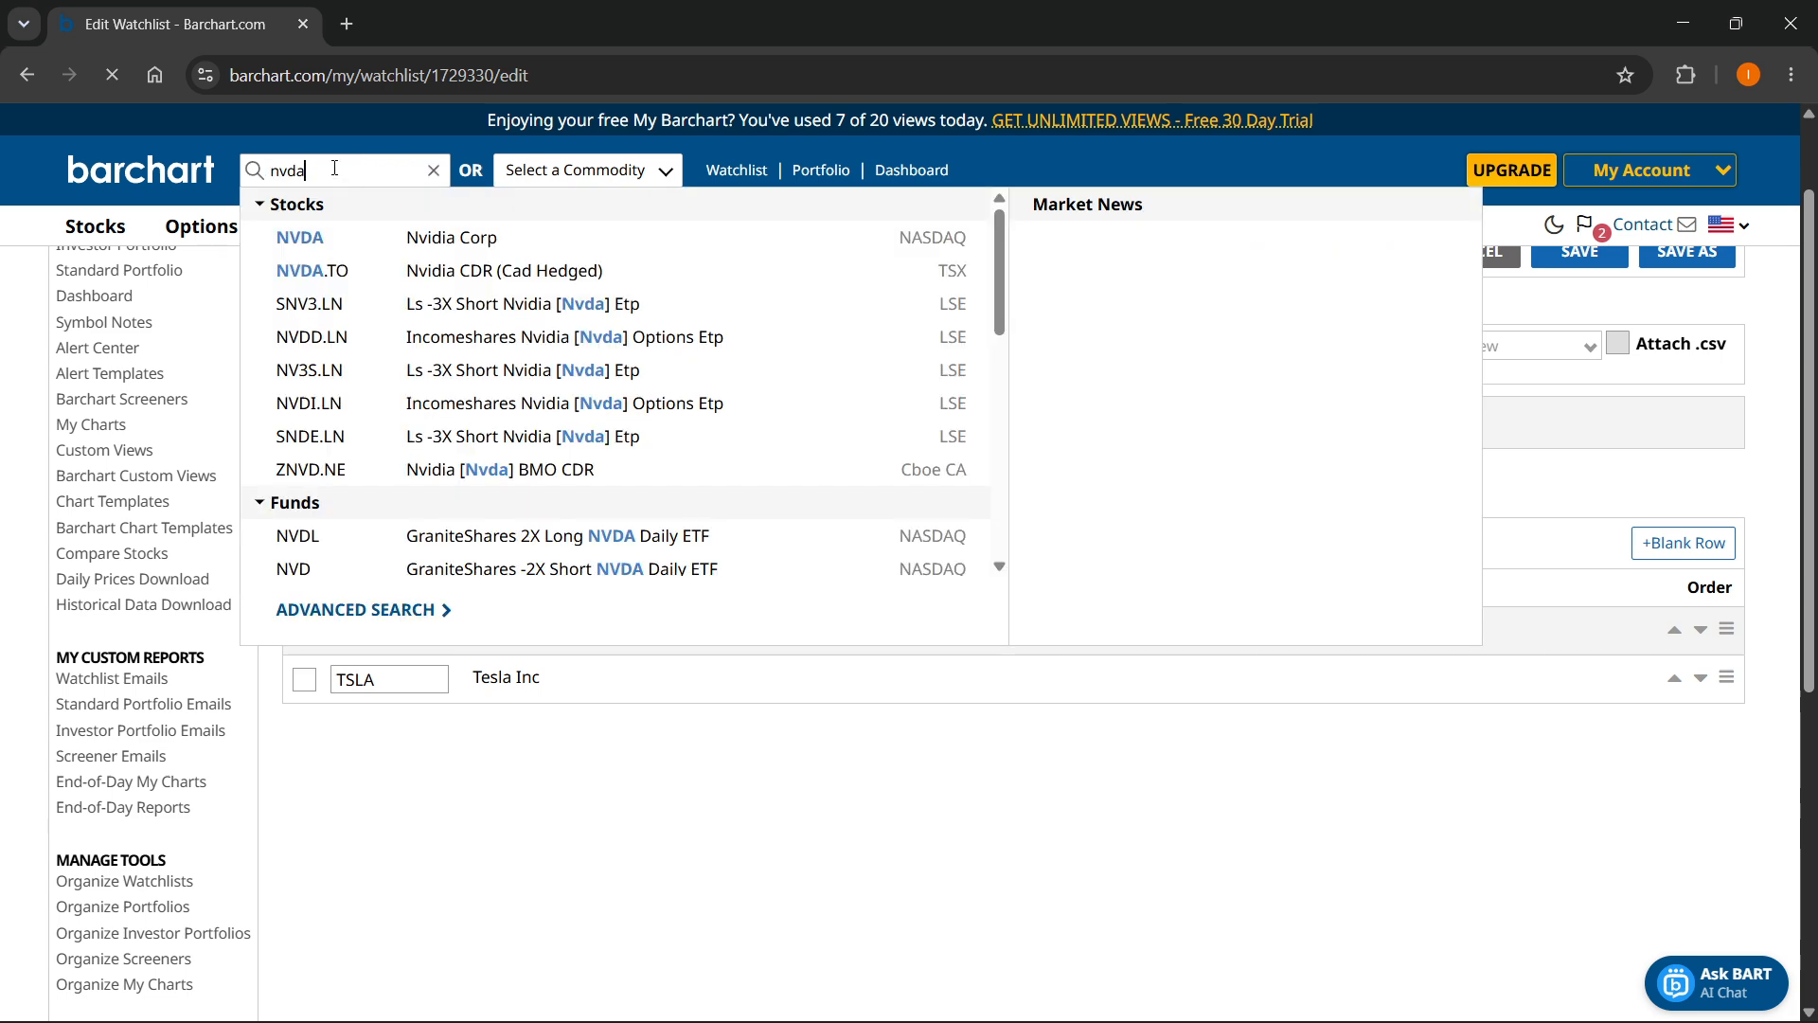
pyautogui.doubleClick(325, 171)
pyautogui.write('nvidia')
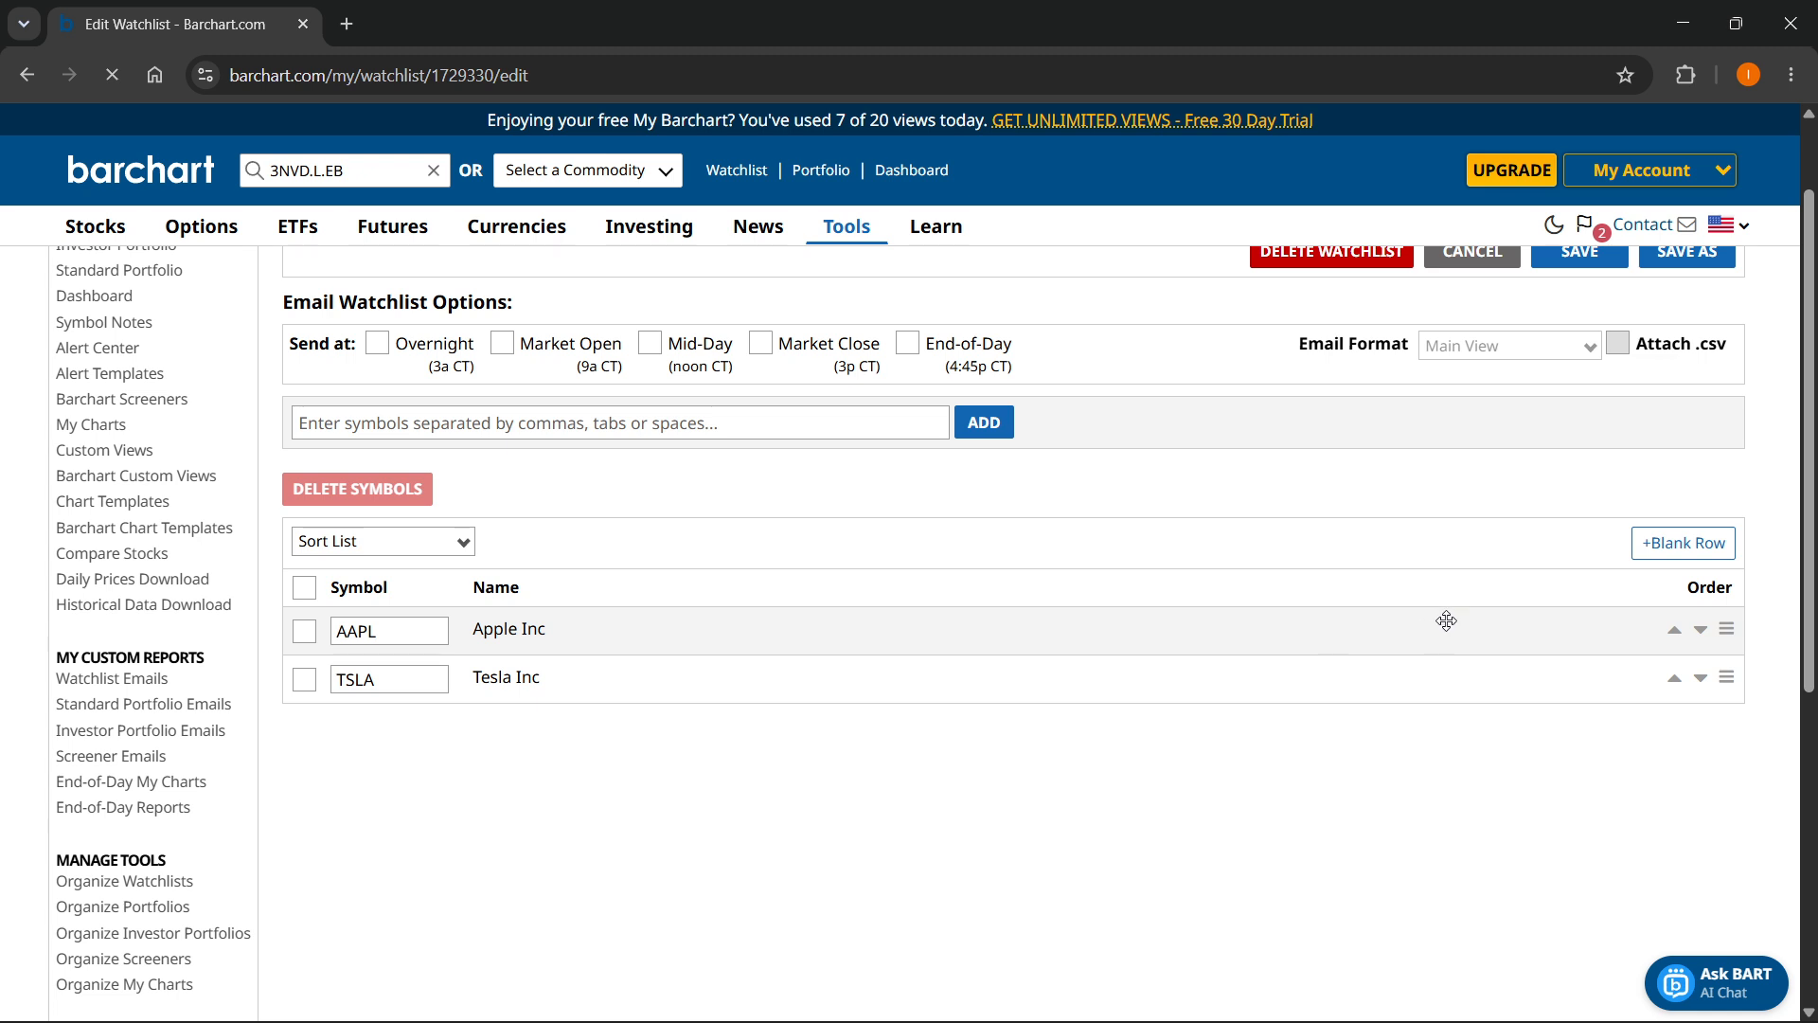
# - Add a third row to the watchlist's symbol list with the symbol NVDA
pyautogui.click(1678, 543)
pyautogui.click(433, 719)
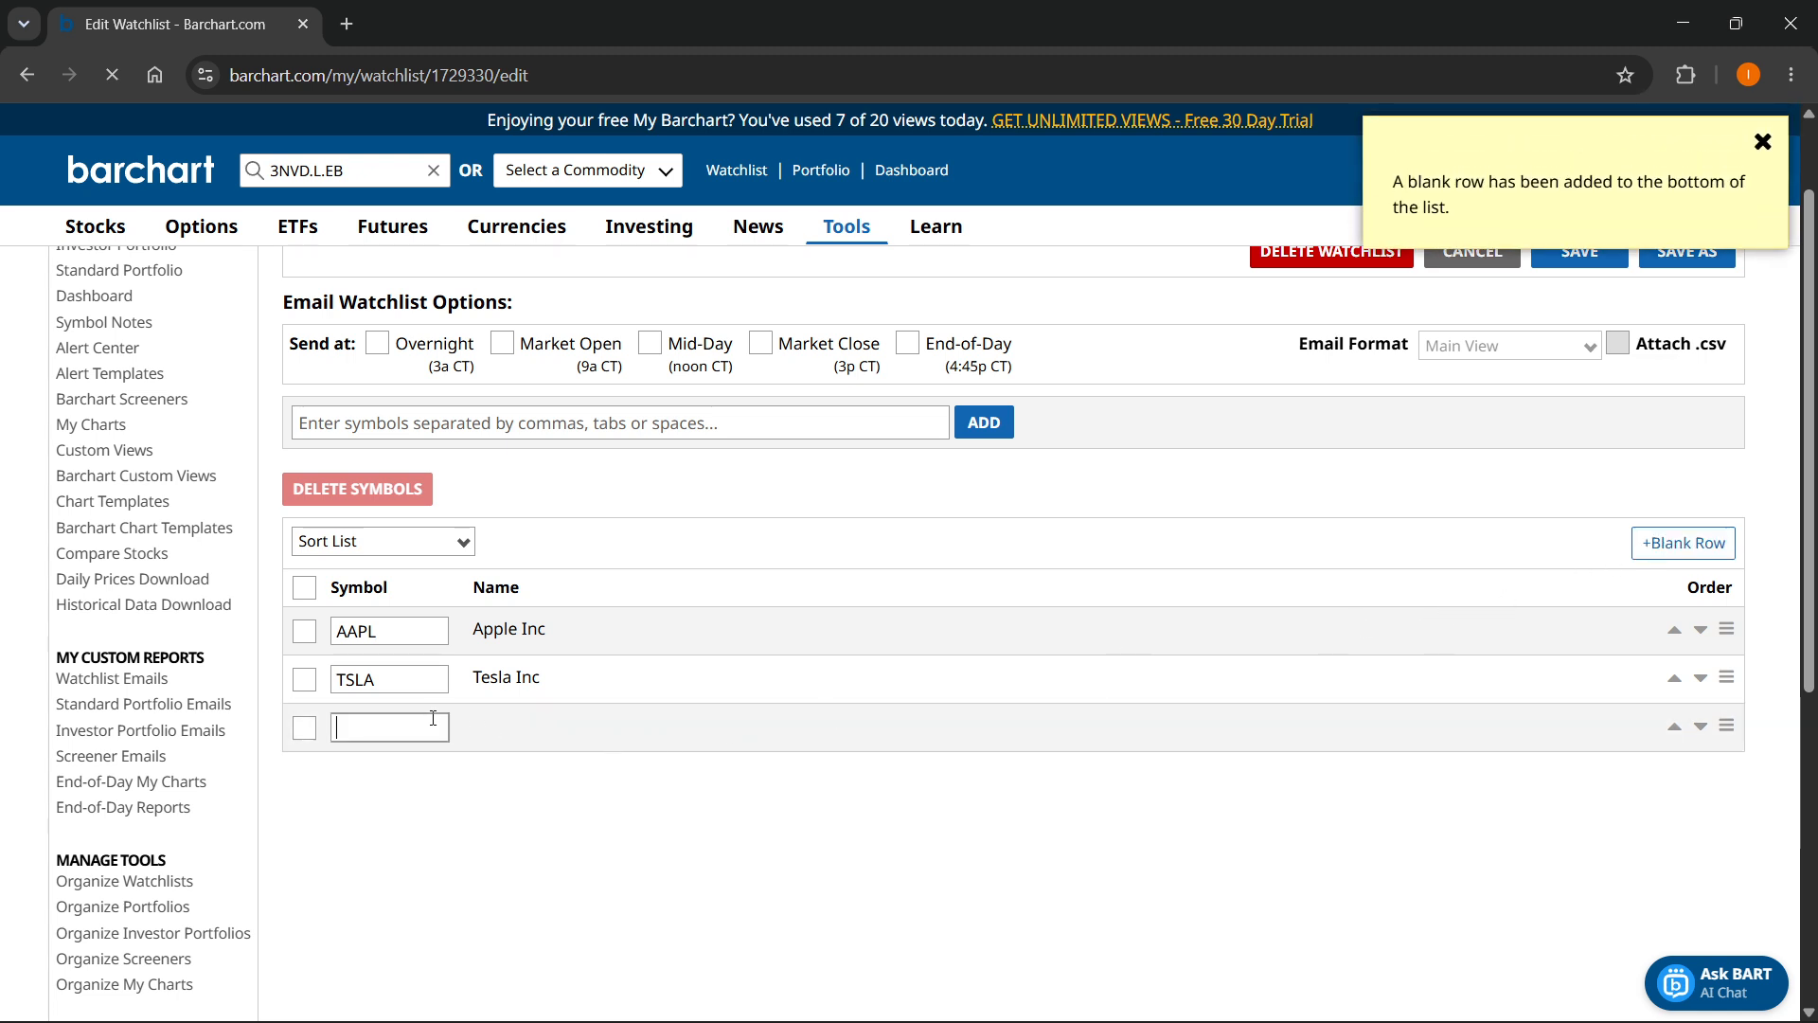
pyautogui.write('NVDA')
pyautogui.click(442, 760)
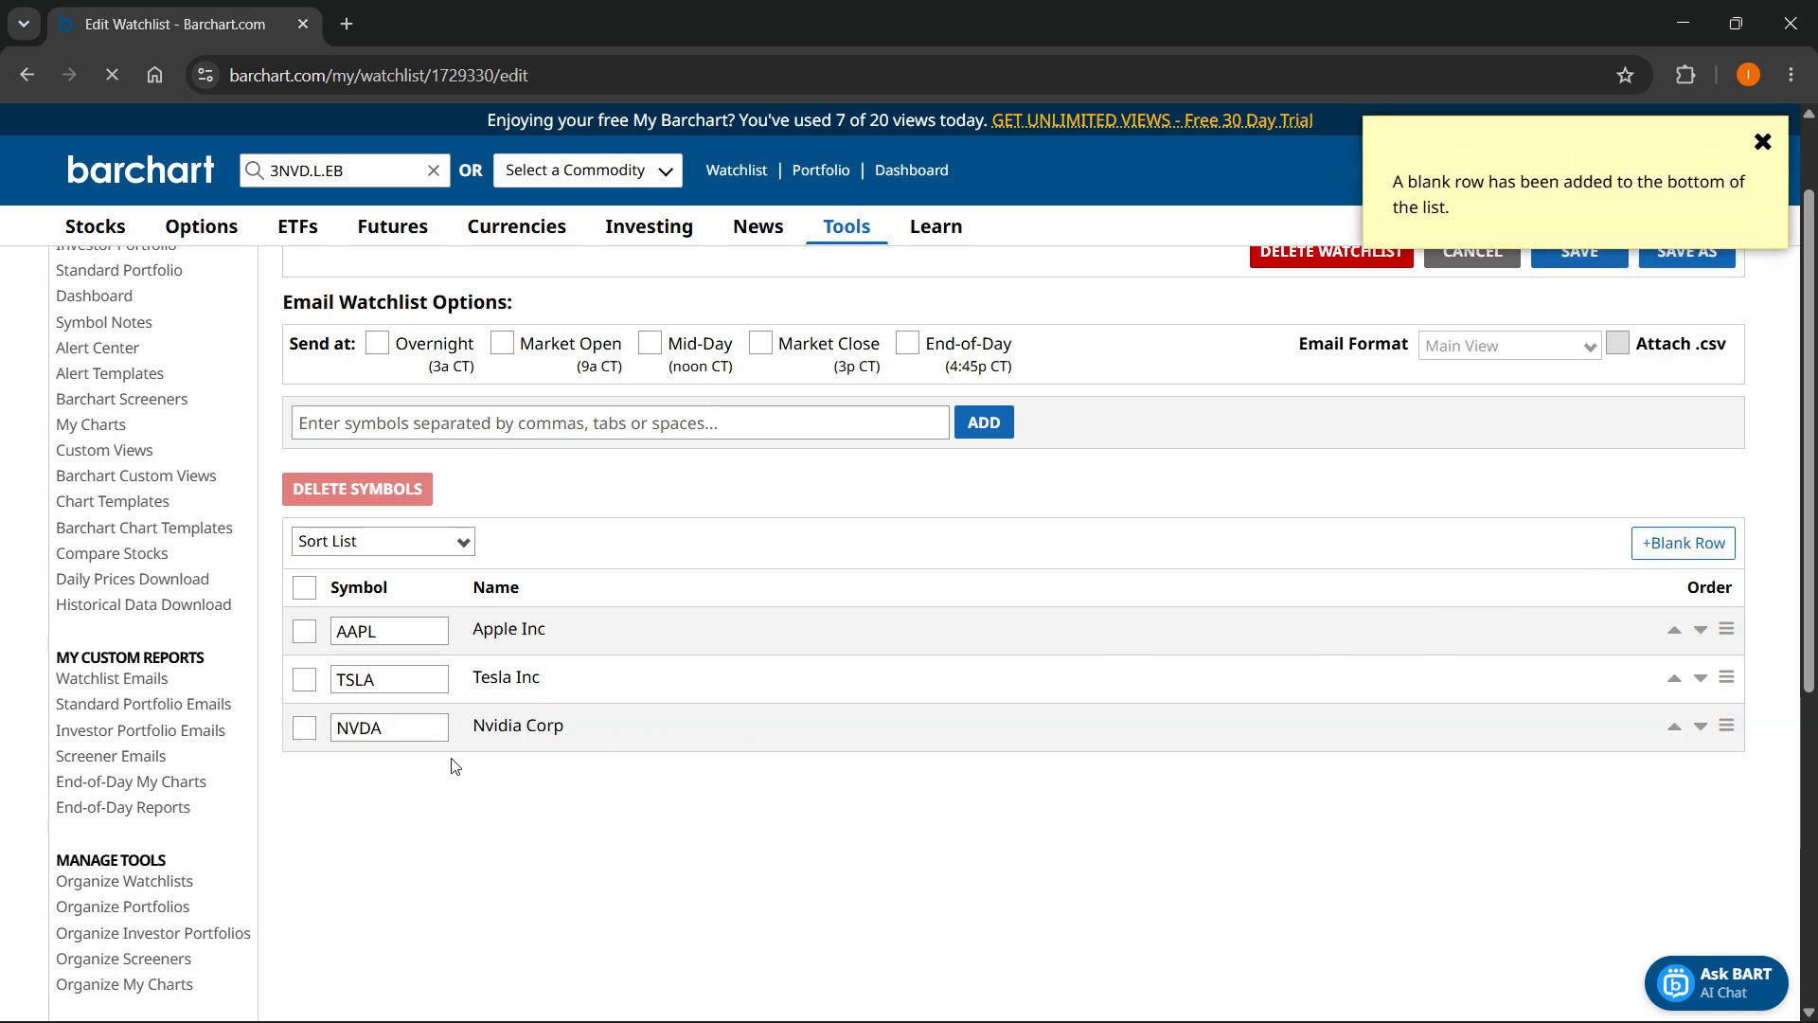
# - Add a fourth row to the watchlist's symbol list with the symbol DJI
pyautogui.click(1683, 542)
pyautogui.click(388, 776)
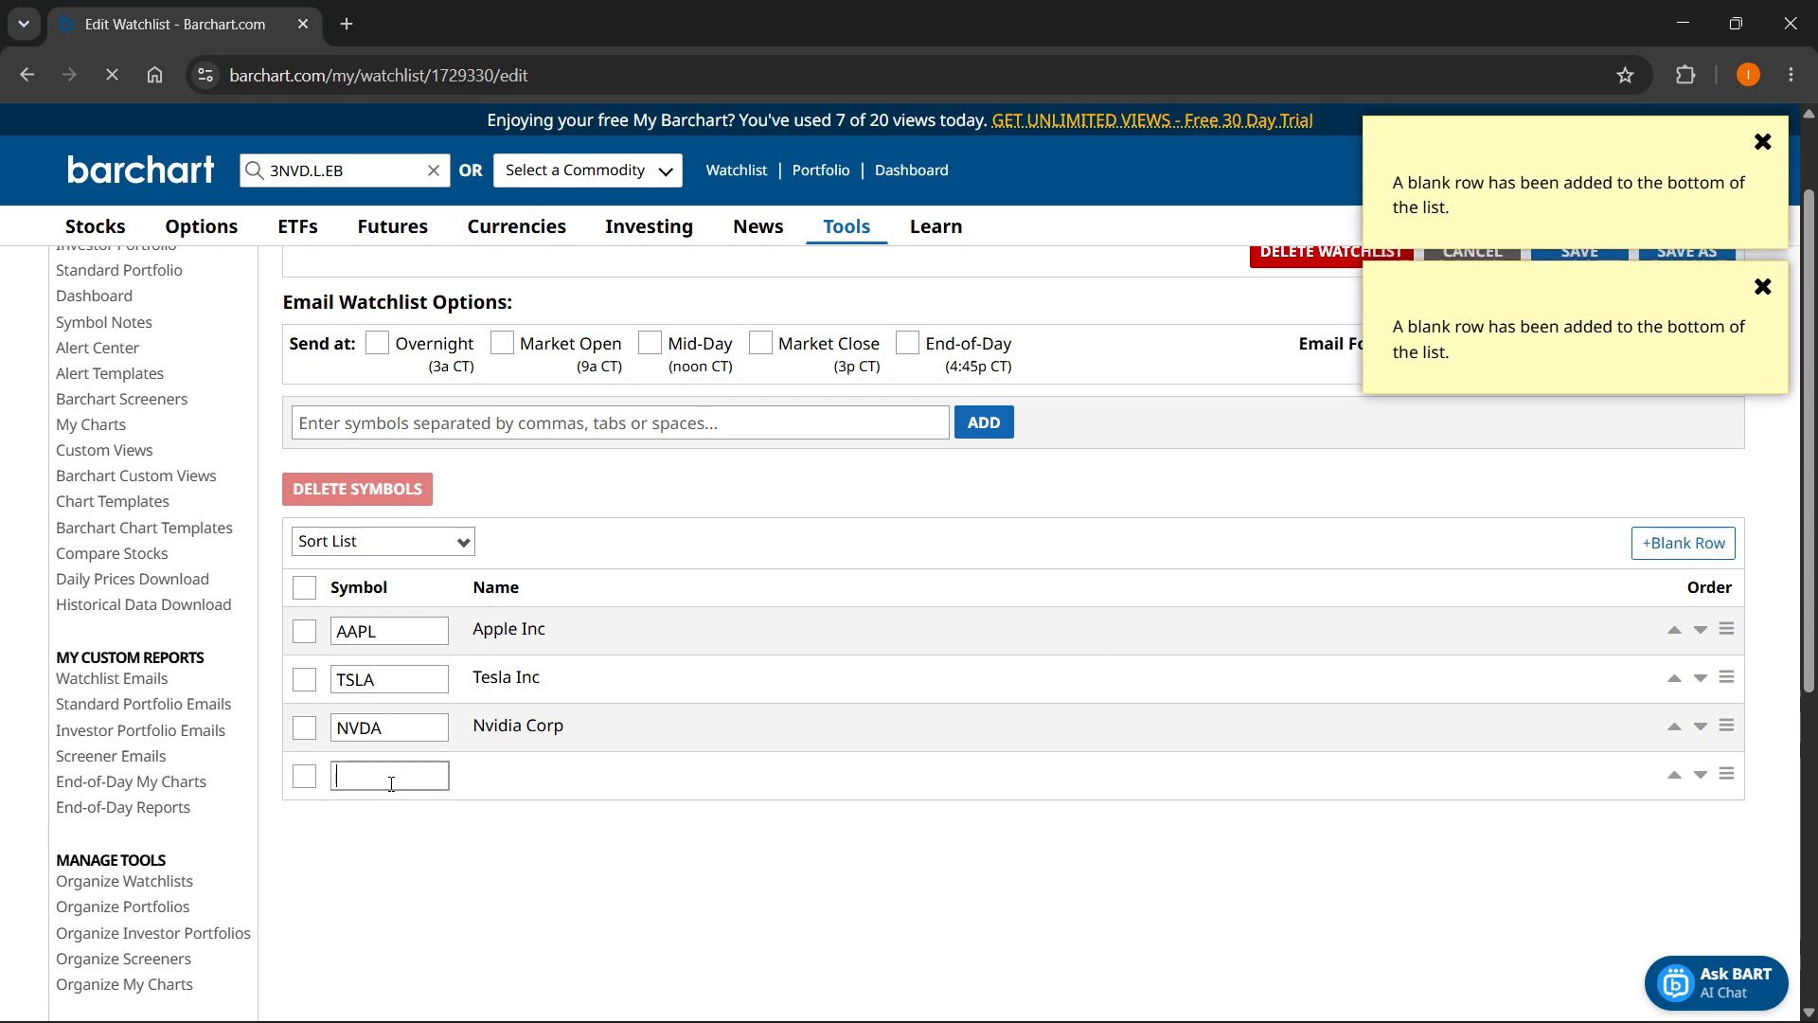
pyautogui.write('DJI')
pyautogui.click(467, 824)
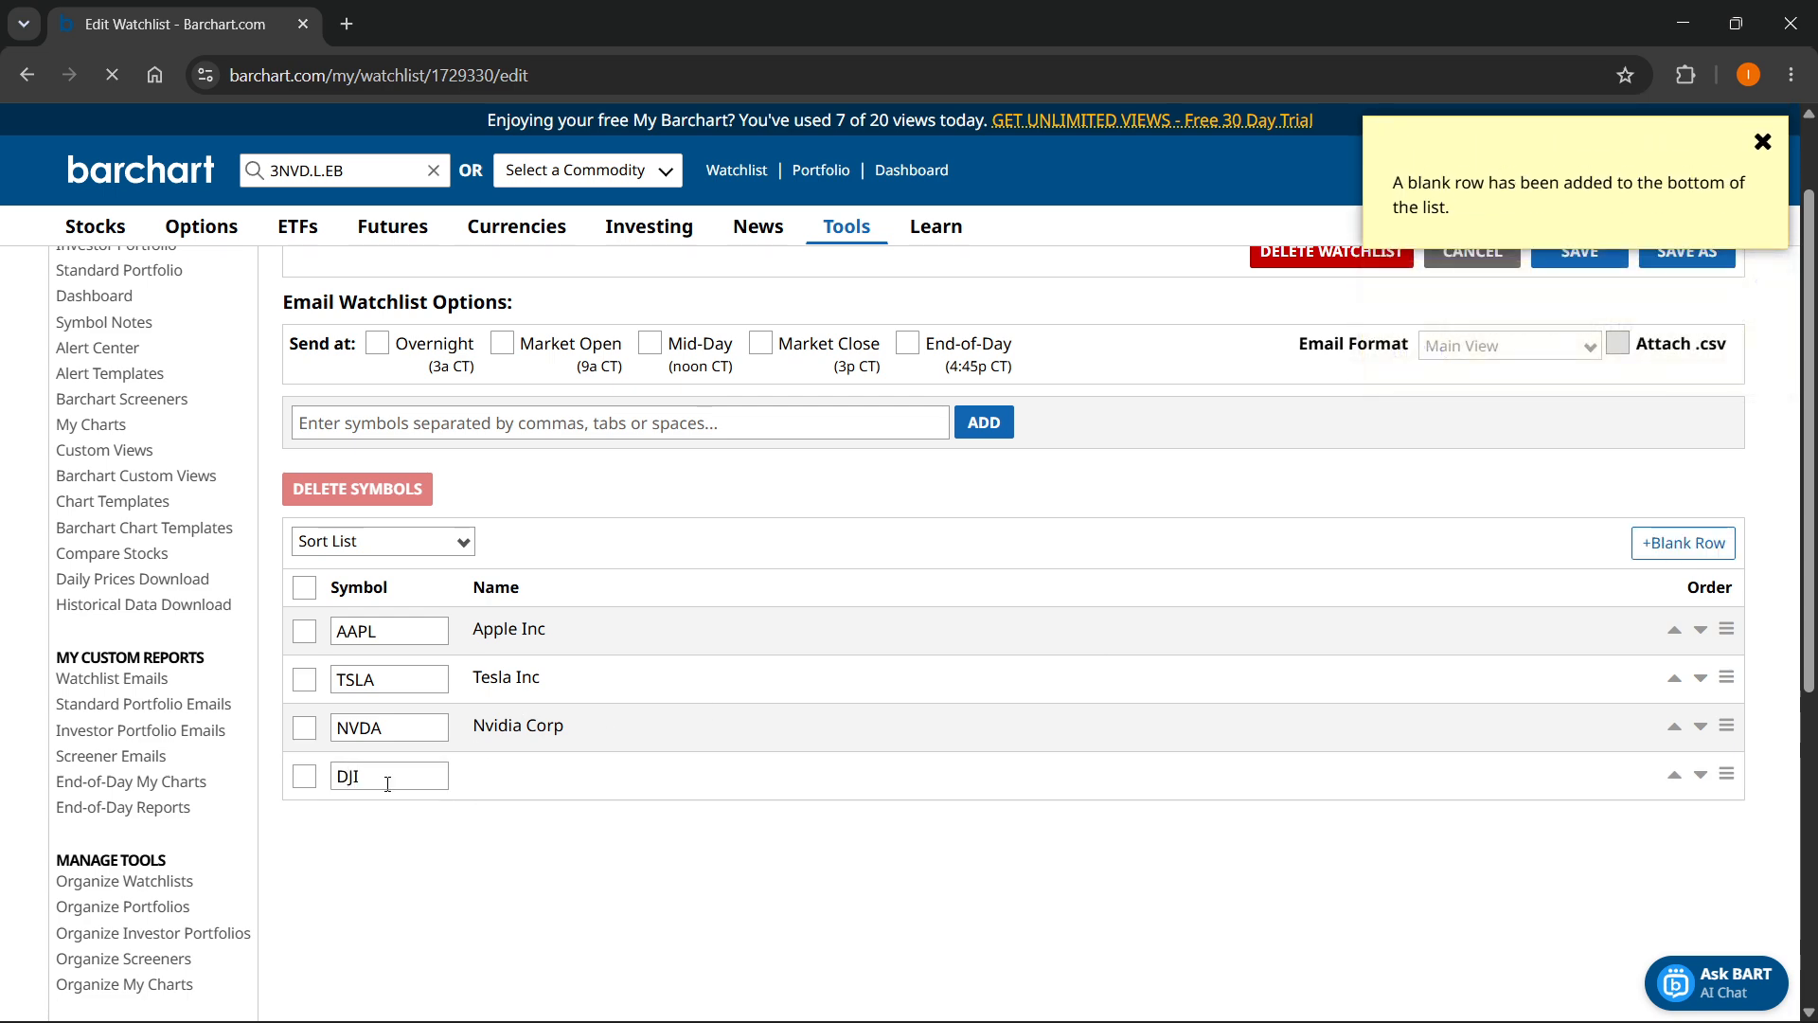
pyautogui.click(409, 776)
pyautogui.click(541, 758)
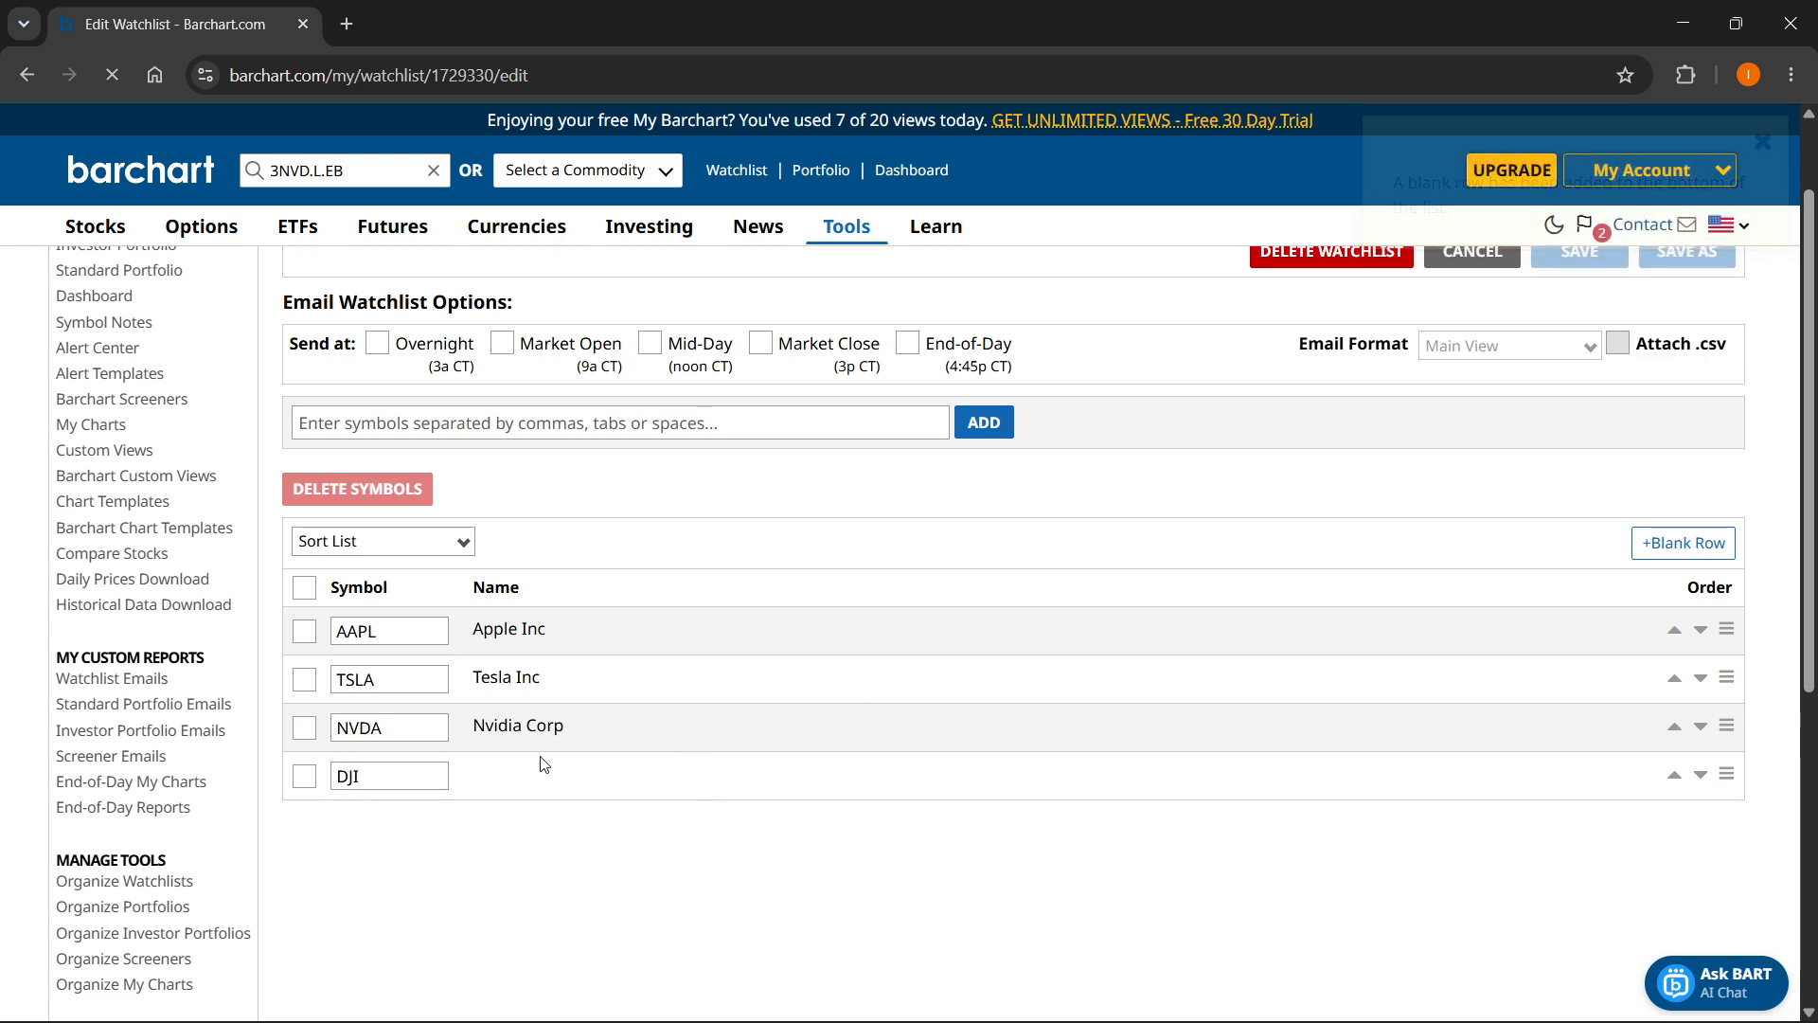
# - Select all symbol rows in the watchlist and clear the selection again
pyautogui.click(304, 630)
pyautogui.click(304, 679)
pyautogui.click(304, 727)
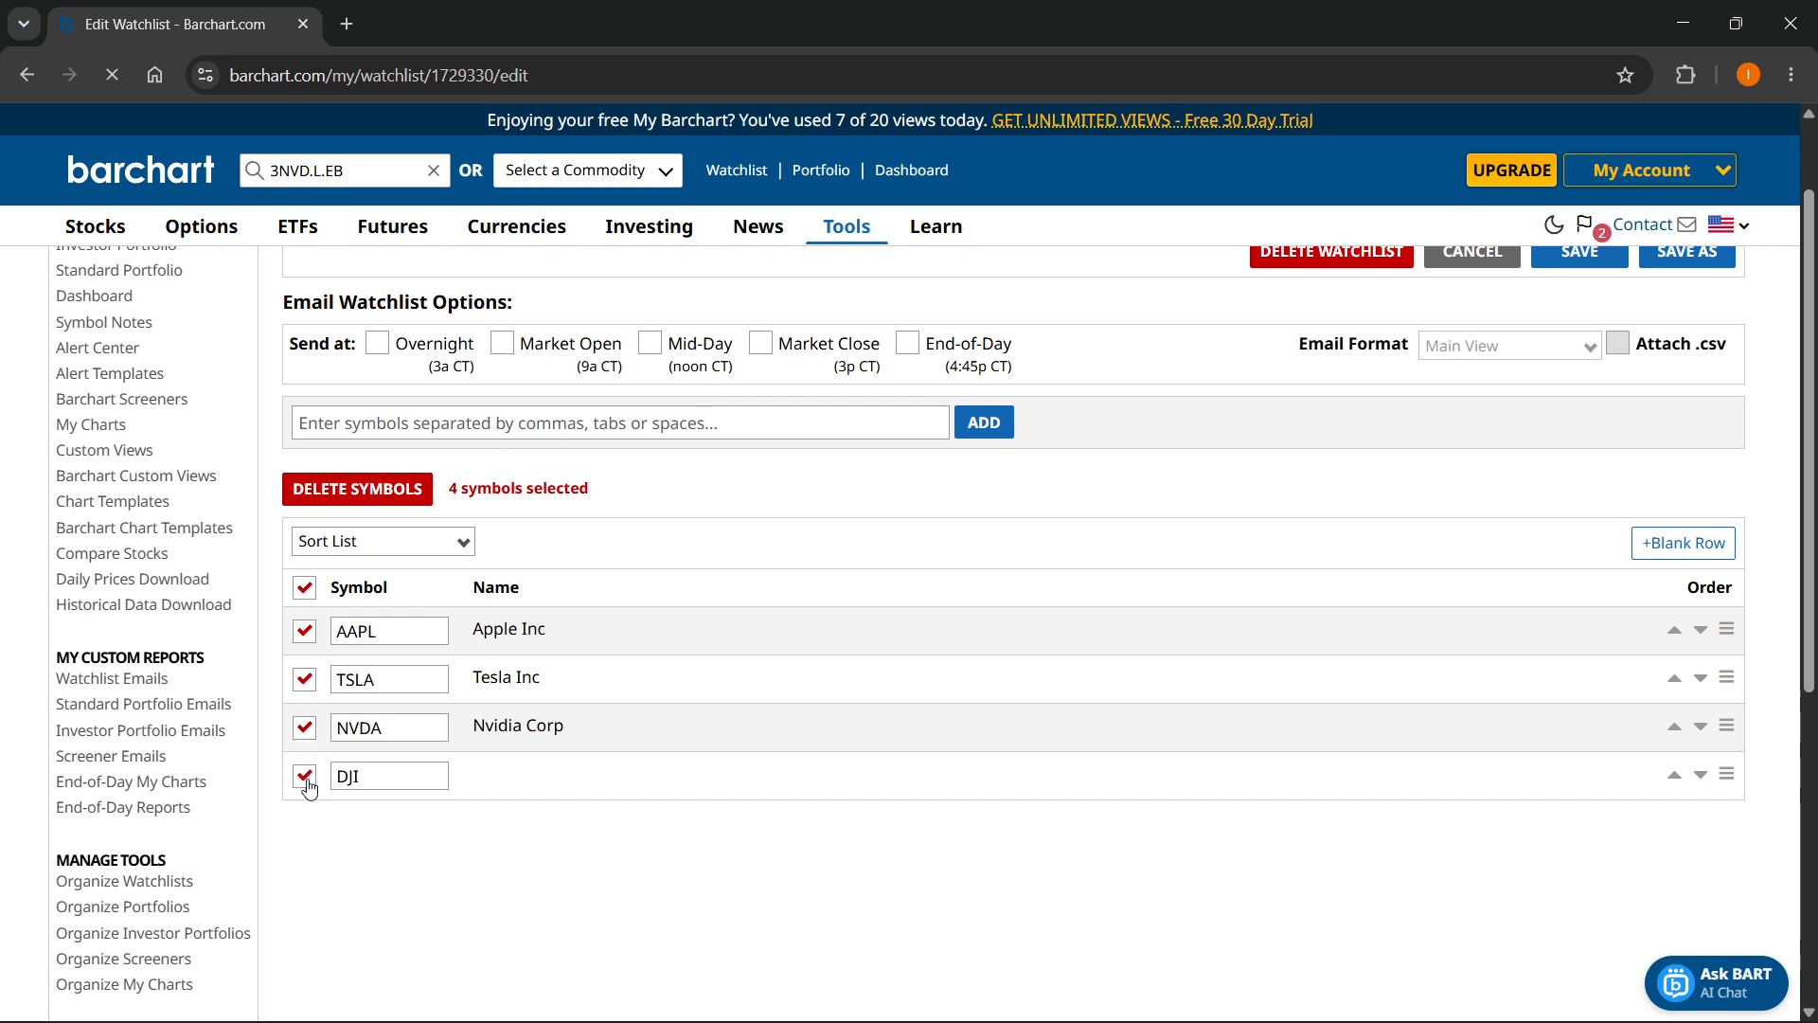
pyautogui.click(304, 776)
pyautogui.click(304, 727)
pyautogui.click(304, 679)
pyautogui.click(304, 631)
pyautogui.click(304, 587)
pyautogui.click(304, 587)
# - Reorder the watchlist's symbol rows to TSLA, DJI, NVDA, AAPL
pyautogui.scroll(1, 1140, 650)
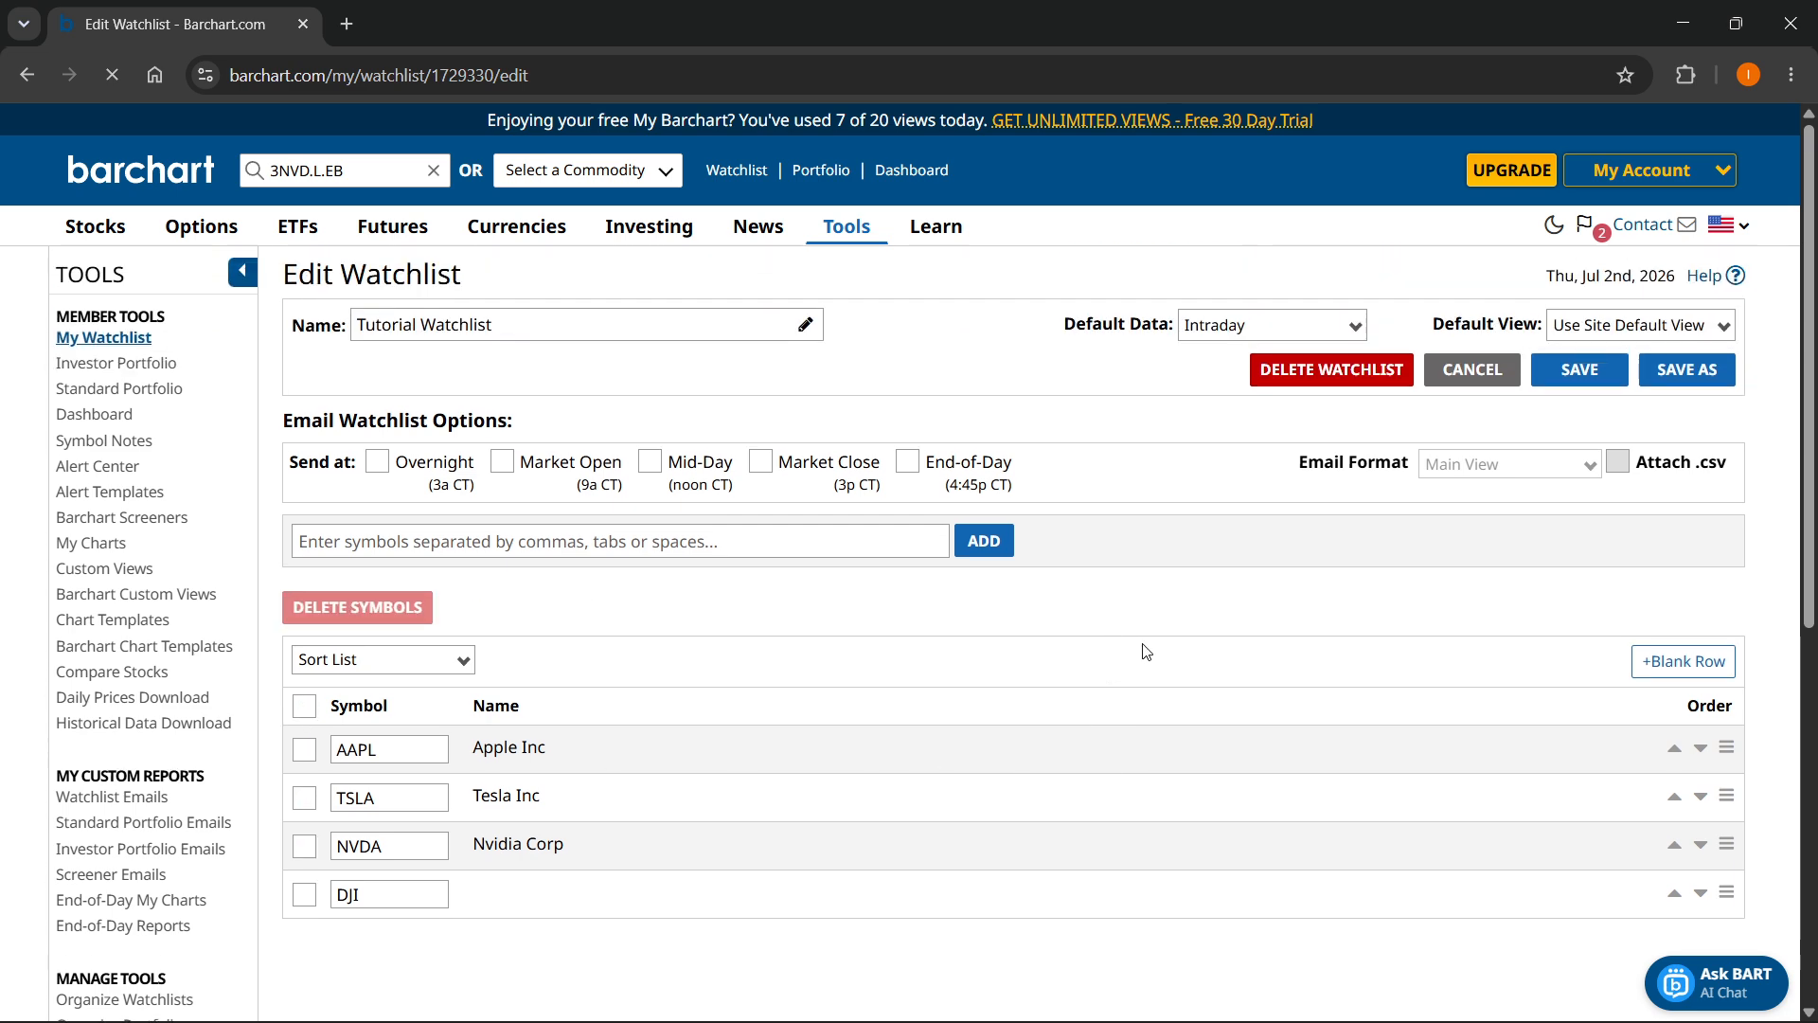
pyautogui.scroll(-2, 1363, 622)
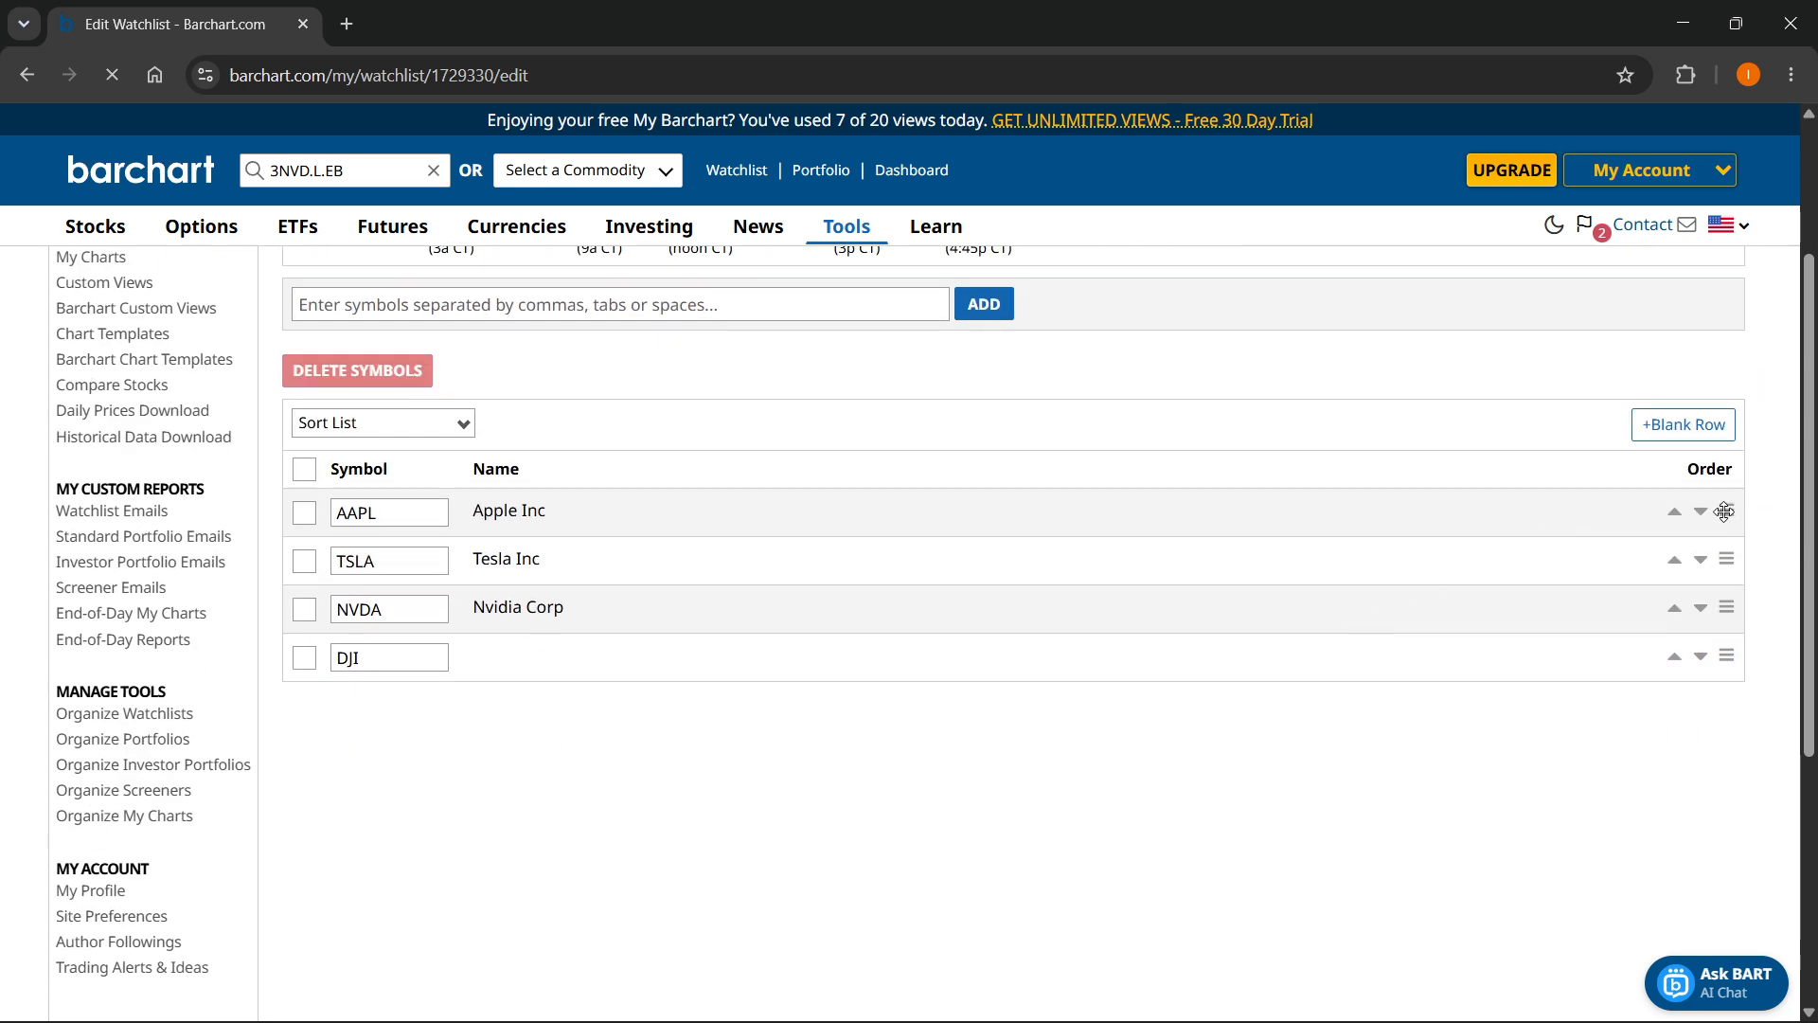
pyautogui.moveTo(1730, 513); pyautogui.dragTo(1728, 629)
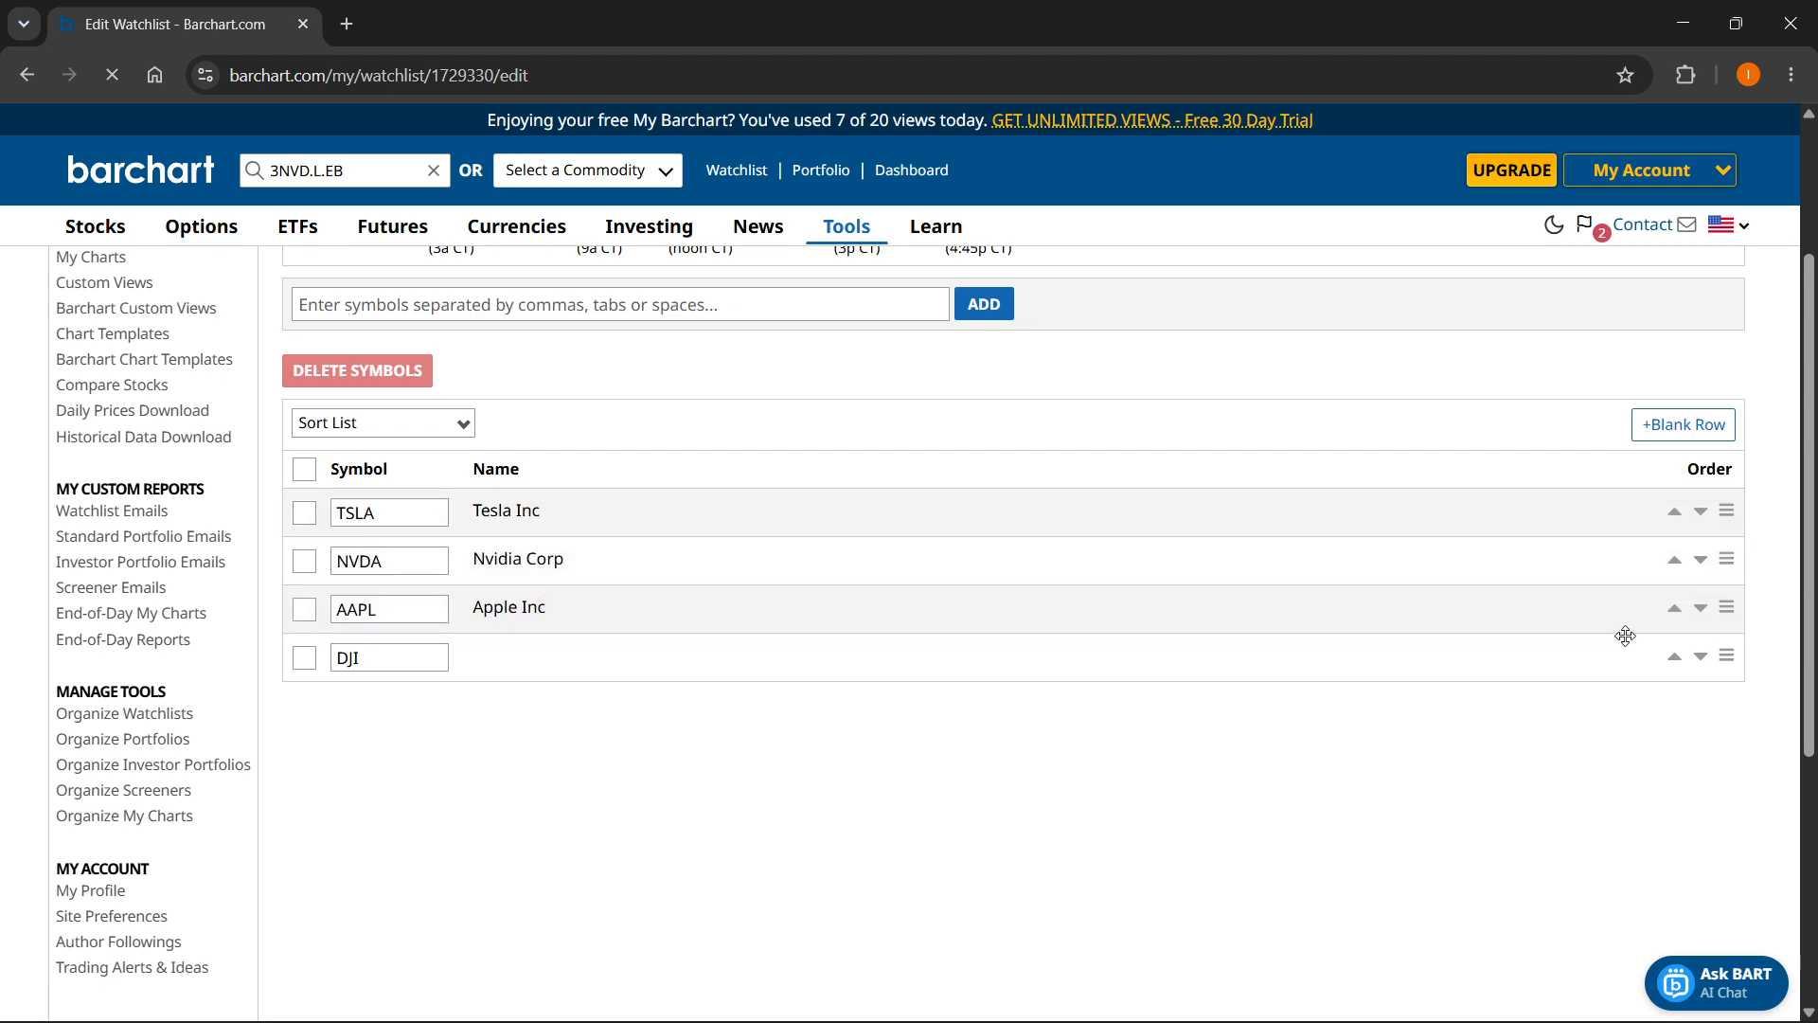
pyautogui.click(1675, 657)
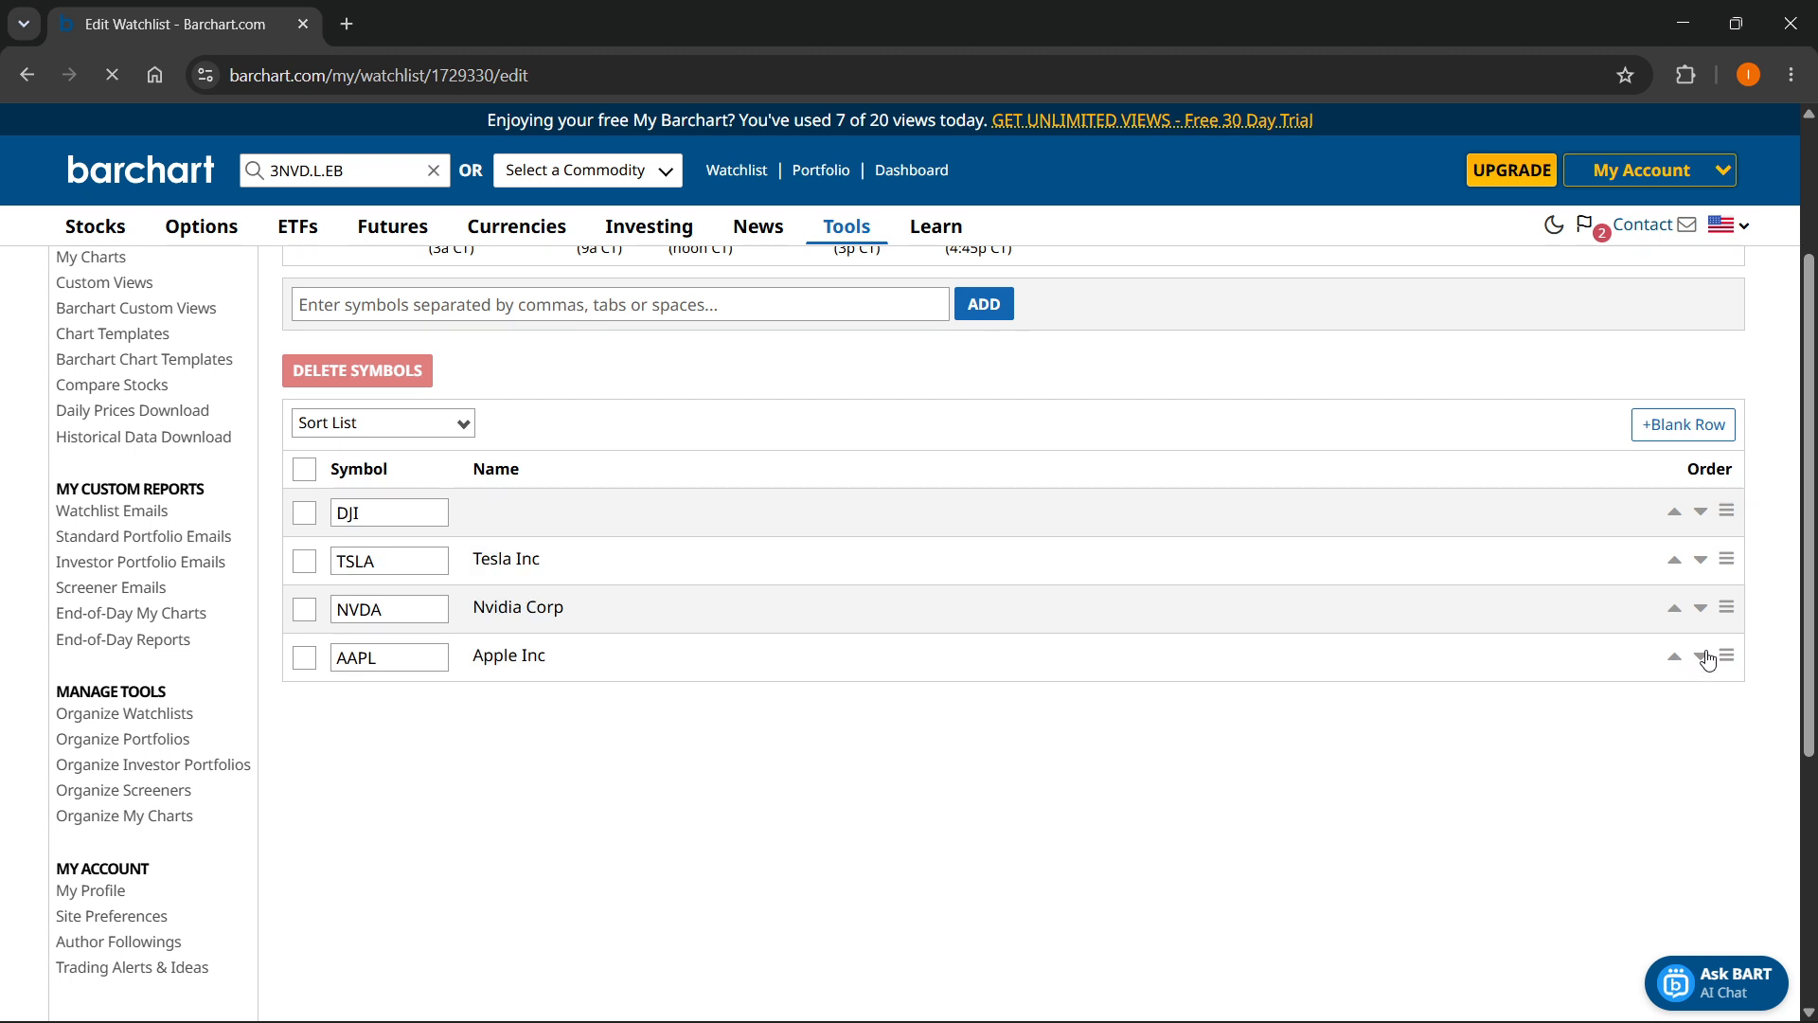
pyautogui.click(1675, 561)
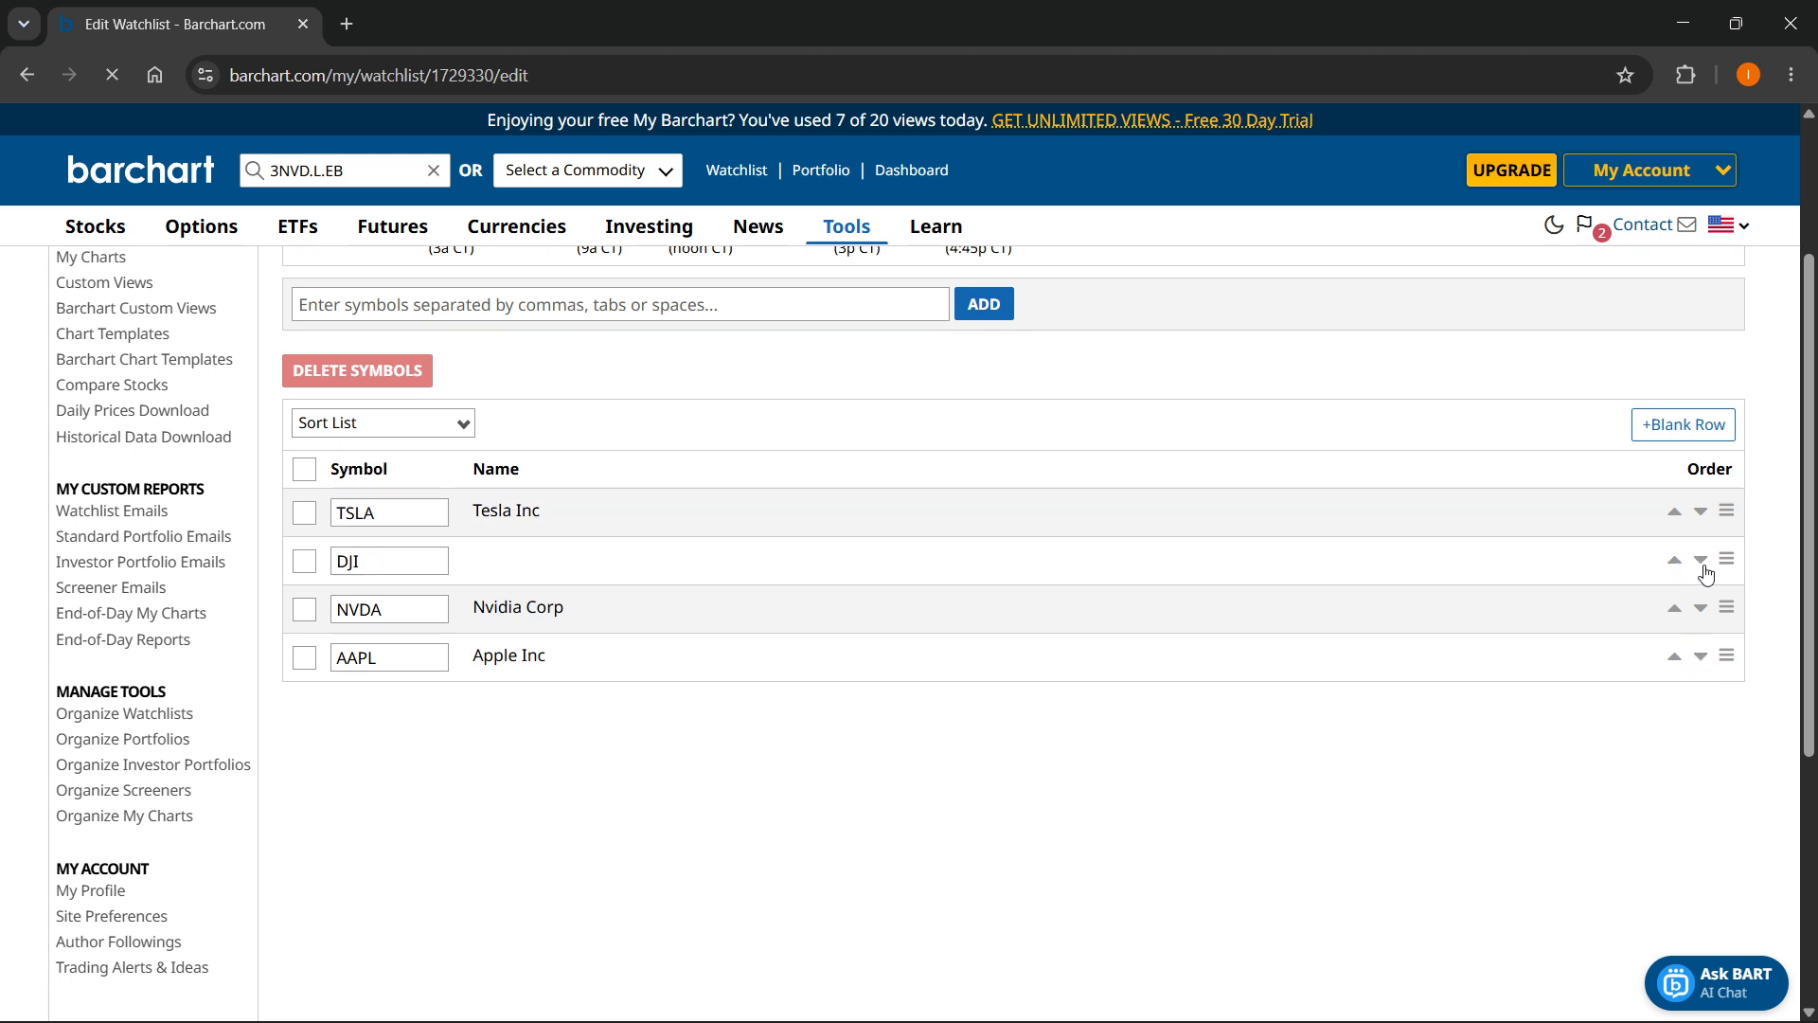
pyautogui.scroll(2, 1575, 645)
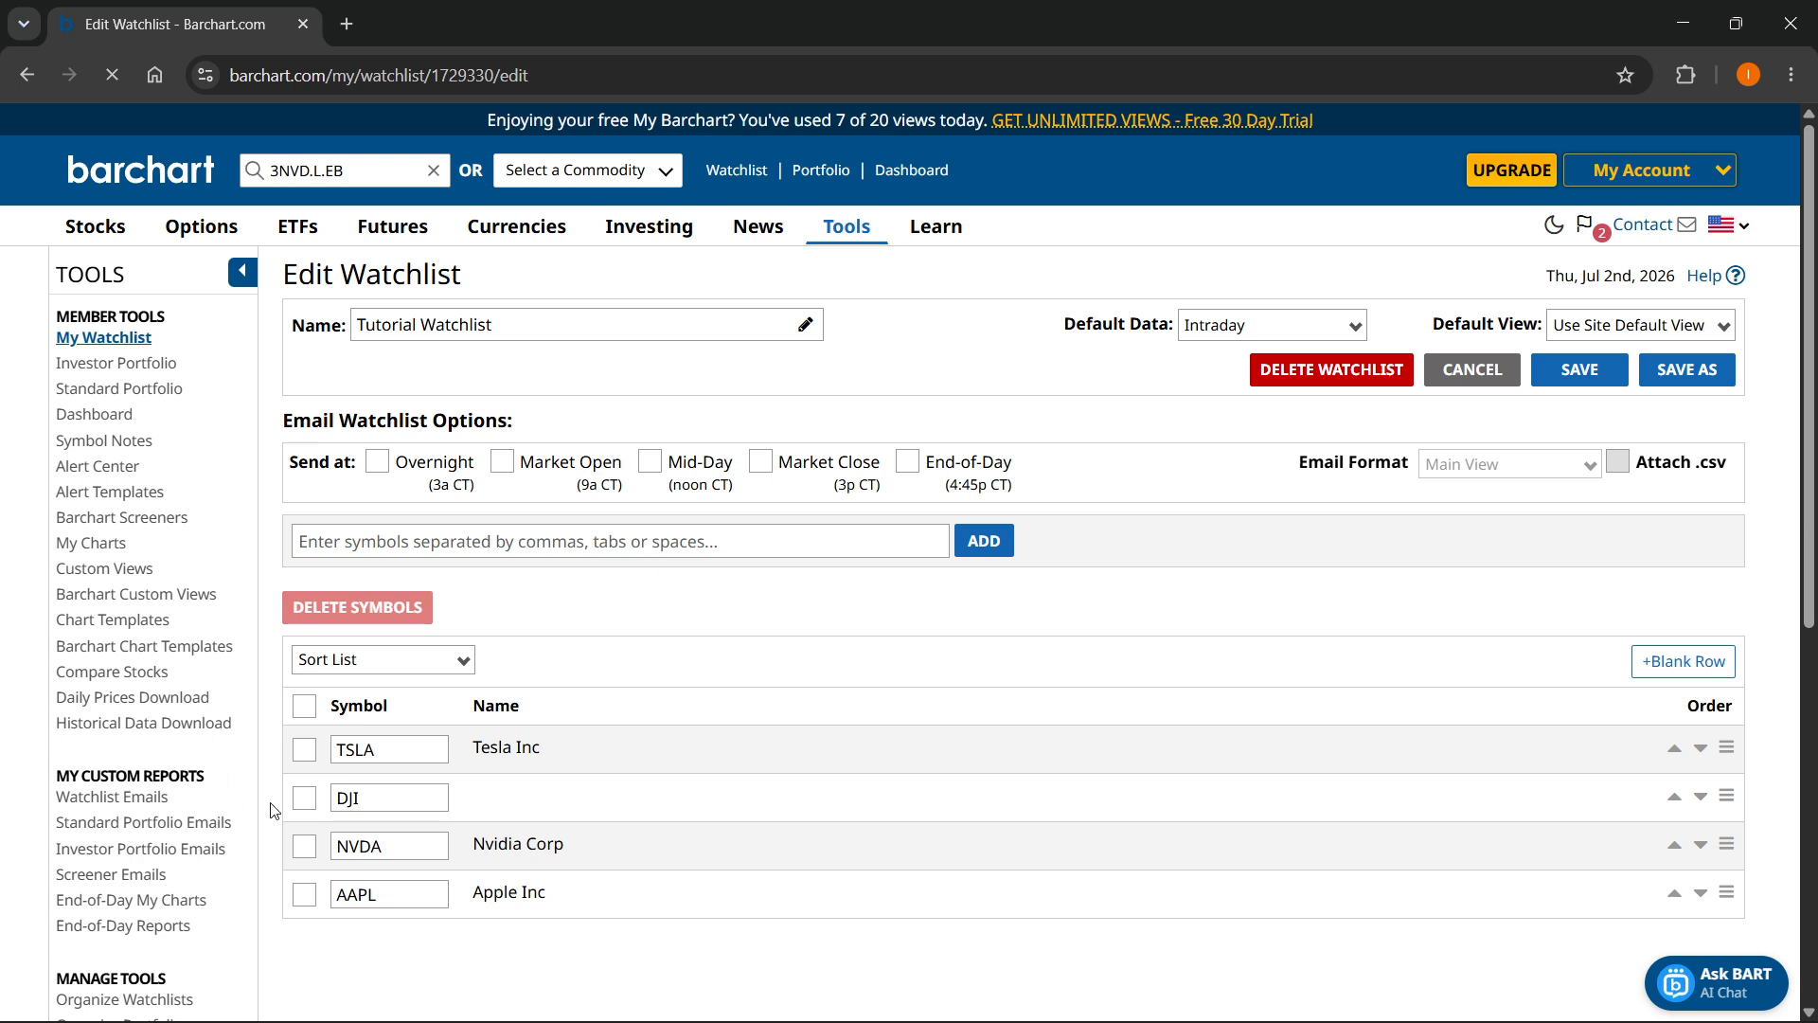
pyautogui.click(484, 546)
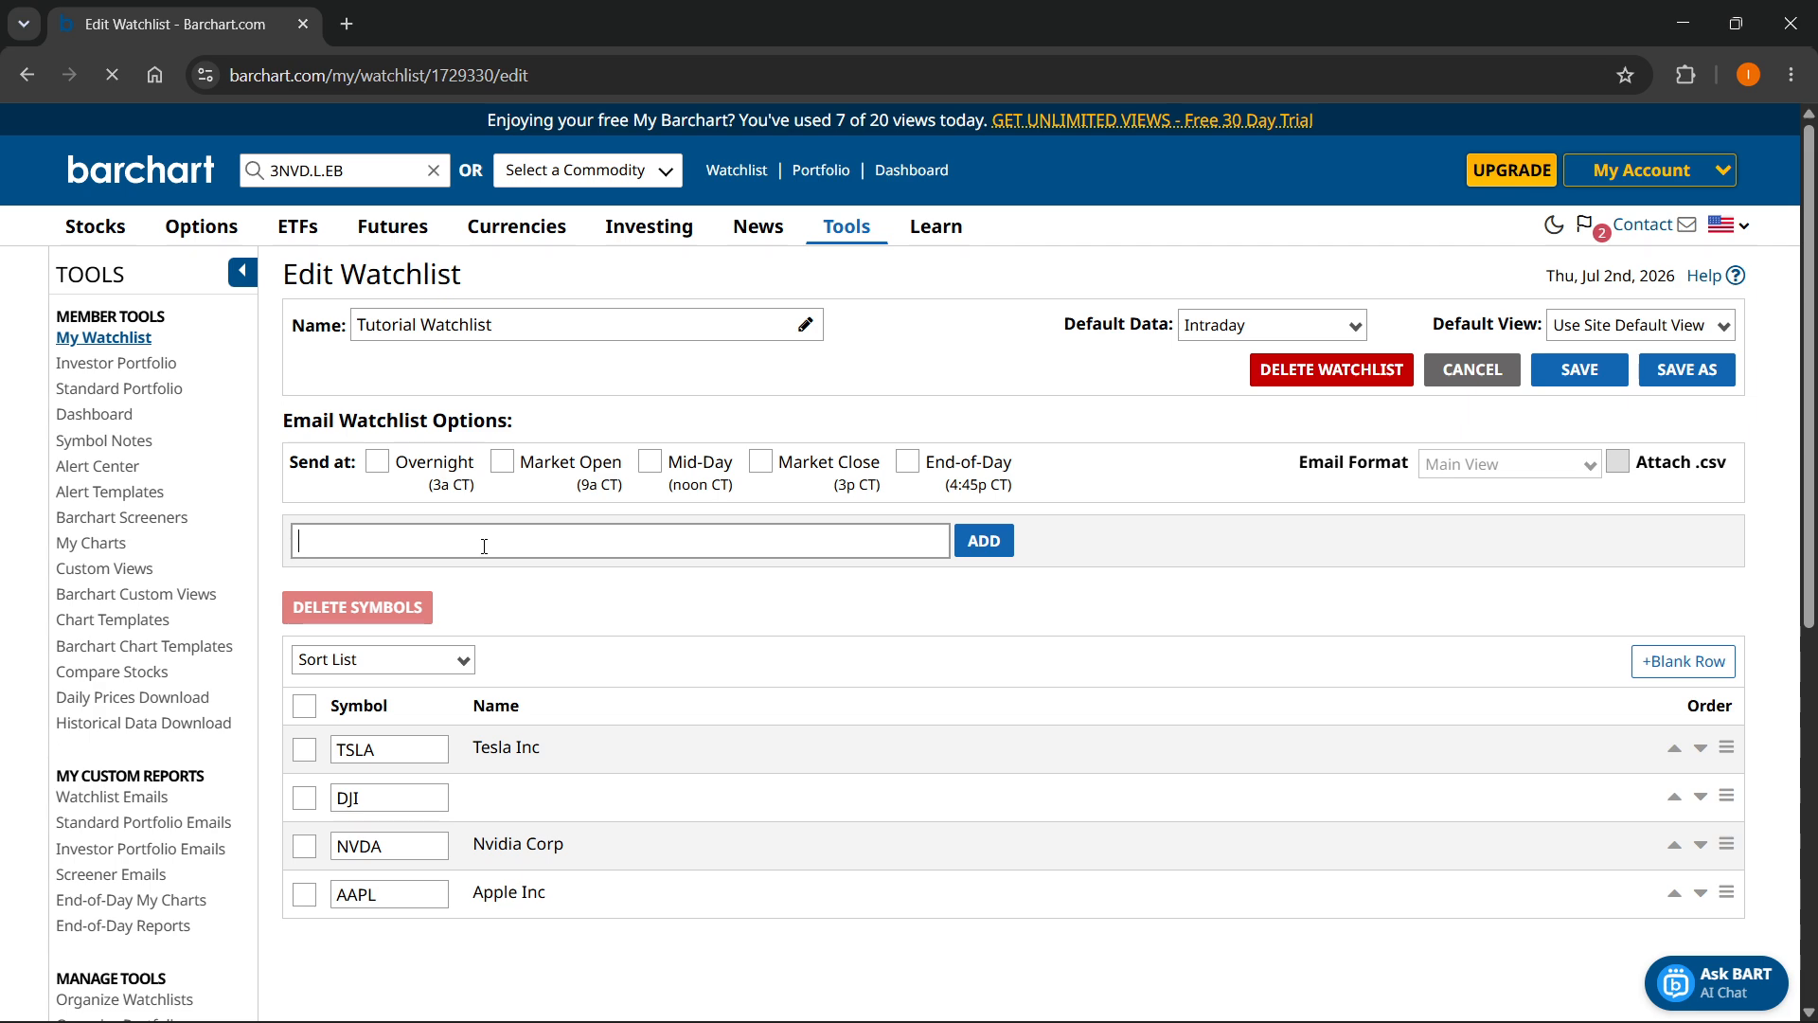
pyautogui.write('mic')
pyautogui.press('BackSpace')
pyautogui.press('BackSpace')
# - Look up microsoft in the site's symbol search and enter "MSFT, " in the watchlist's multiple-symbol entry box
pyautogui.click(380, 156)
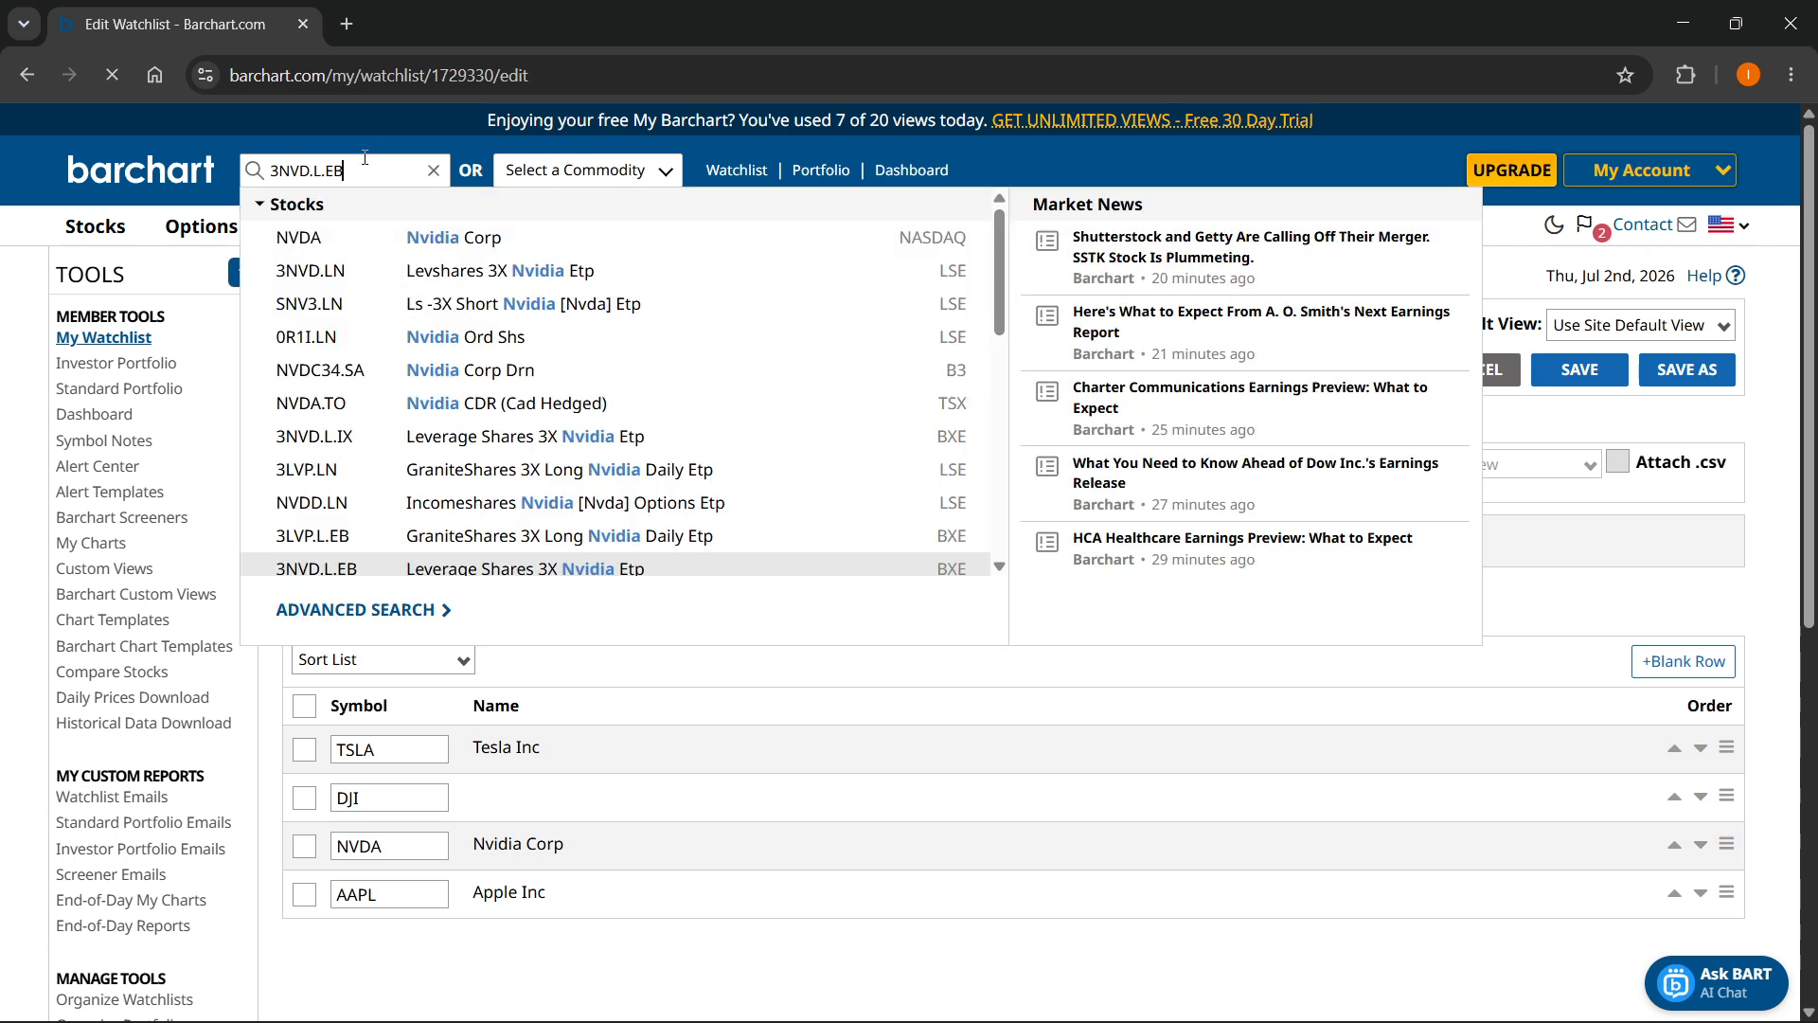
pyautogui.hotkey('ctrl', 'a')
pyautogui.write('microsoft')
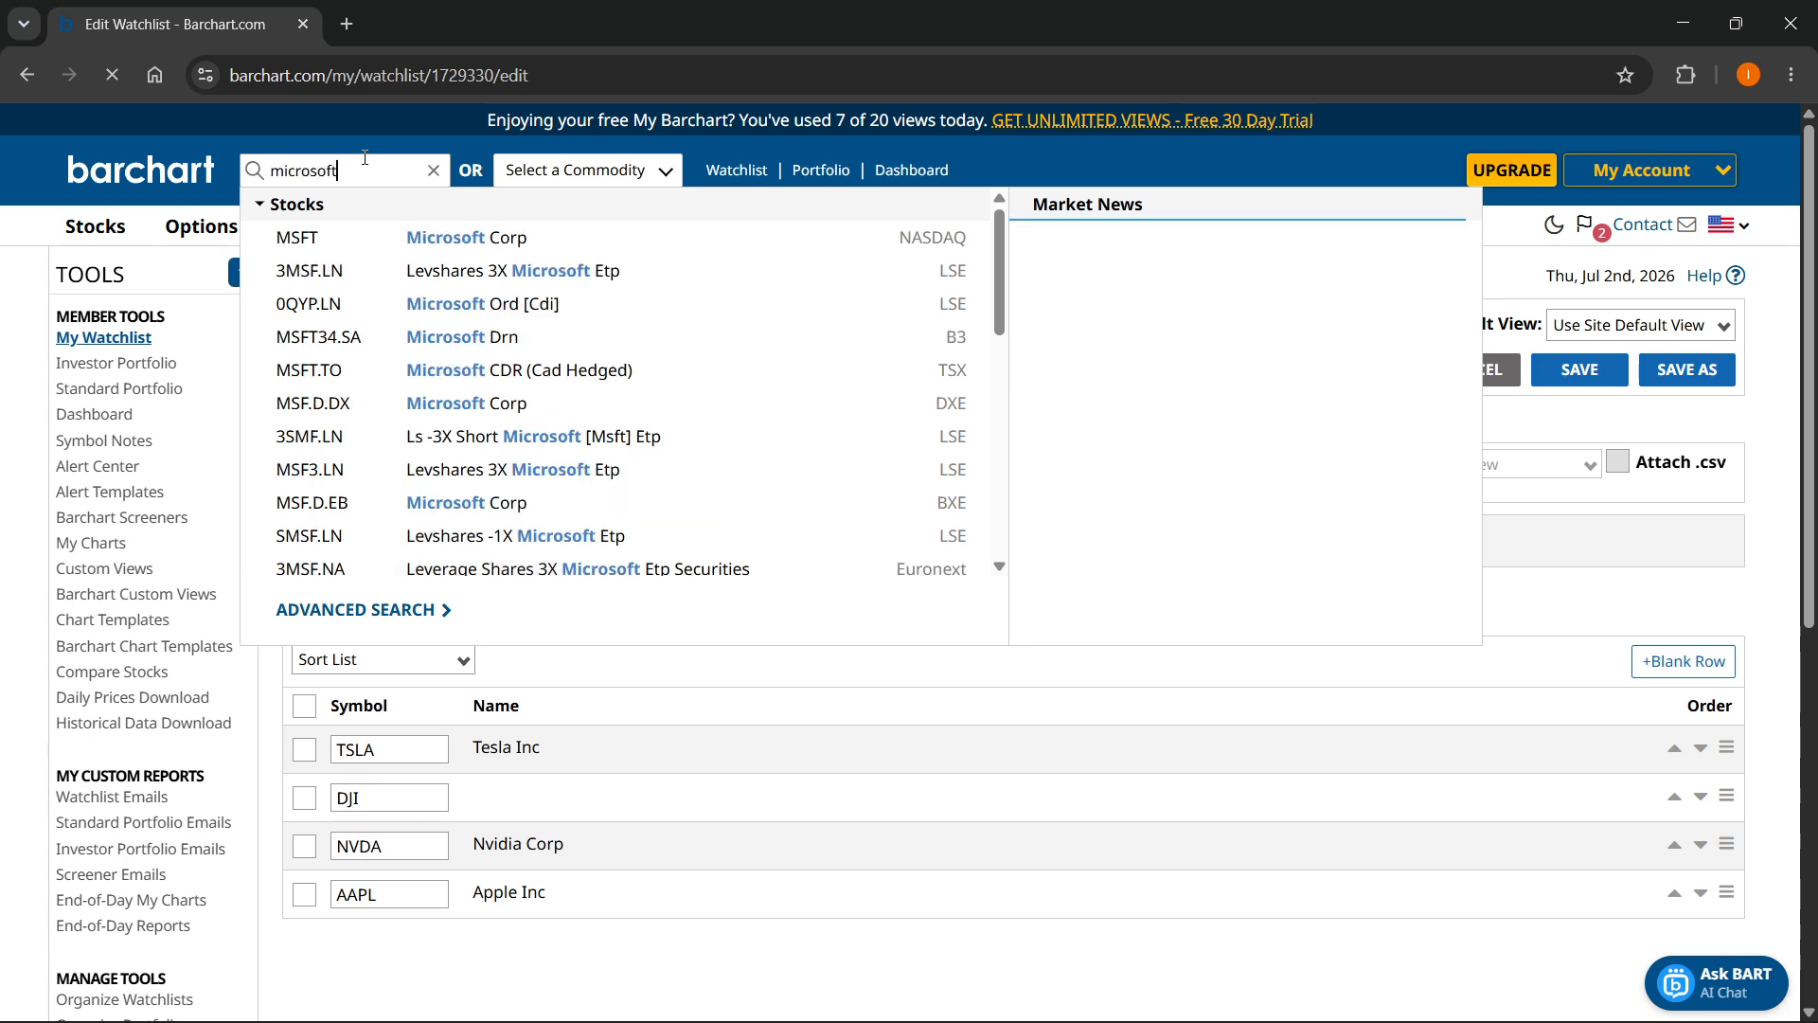
pyautogui.click(547, 672)
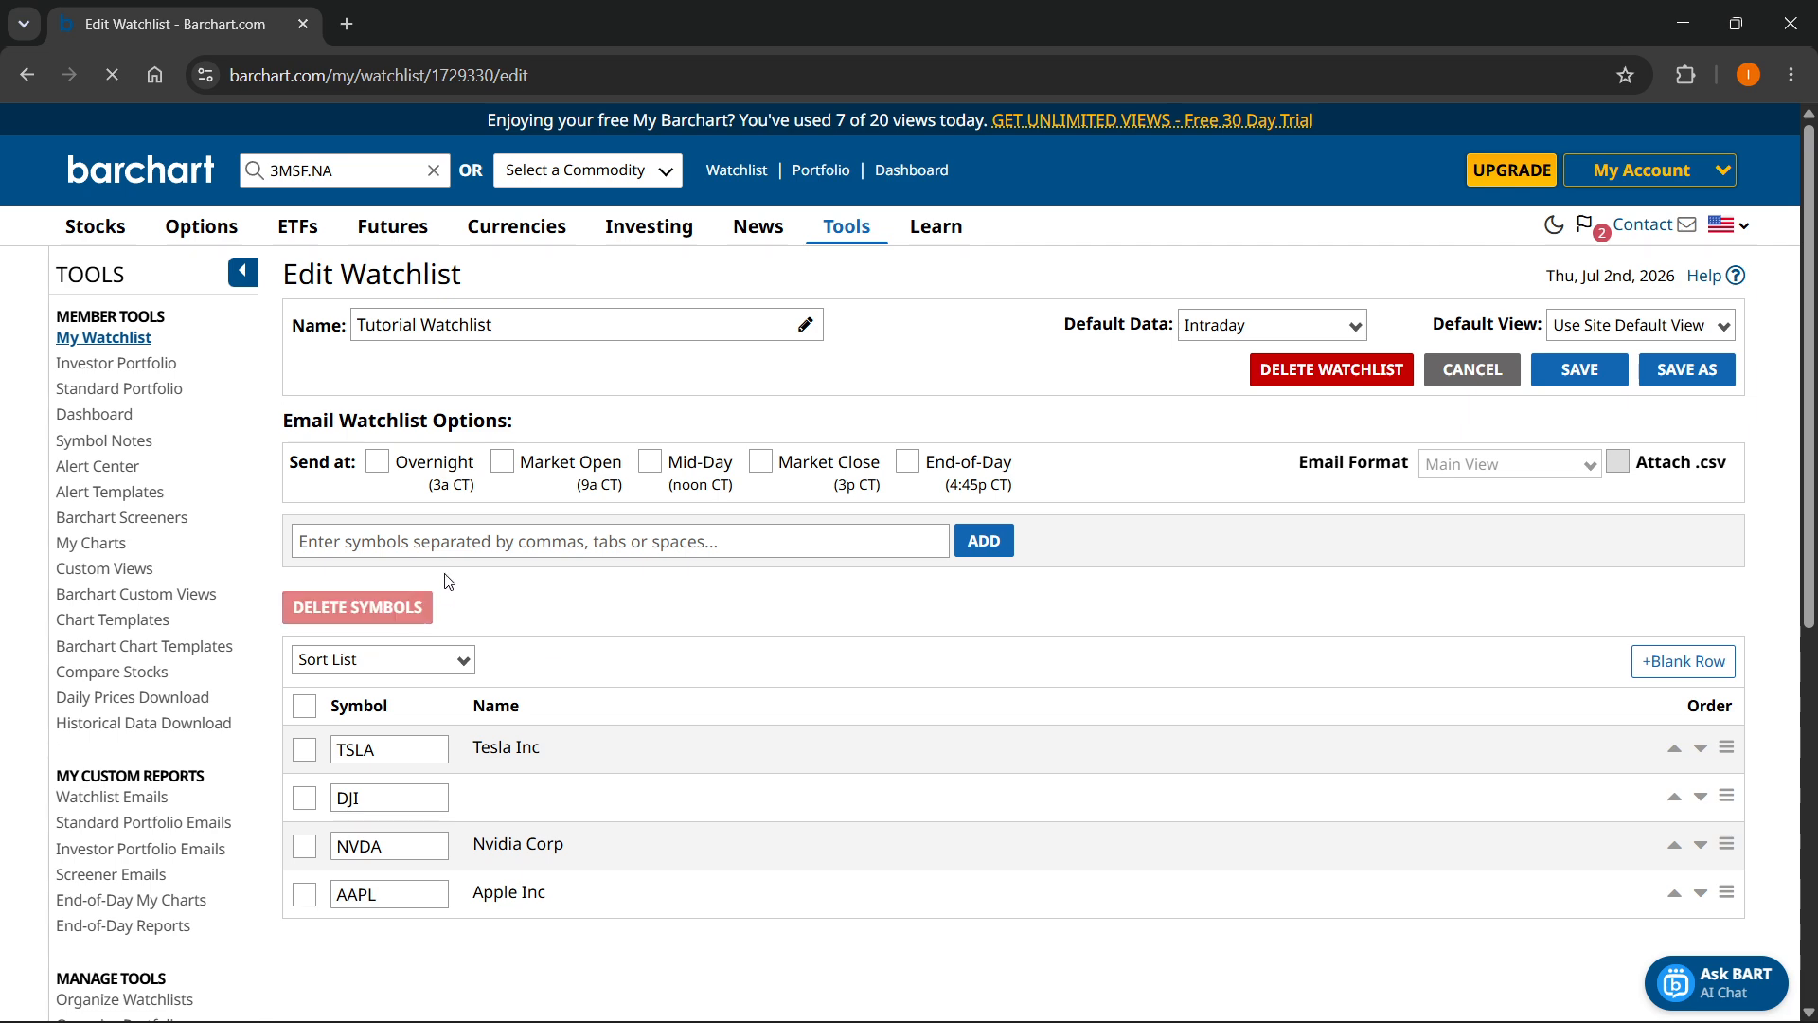
pyautogui.click(471, 540)
pyautogui.write('MSFT,')
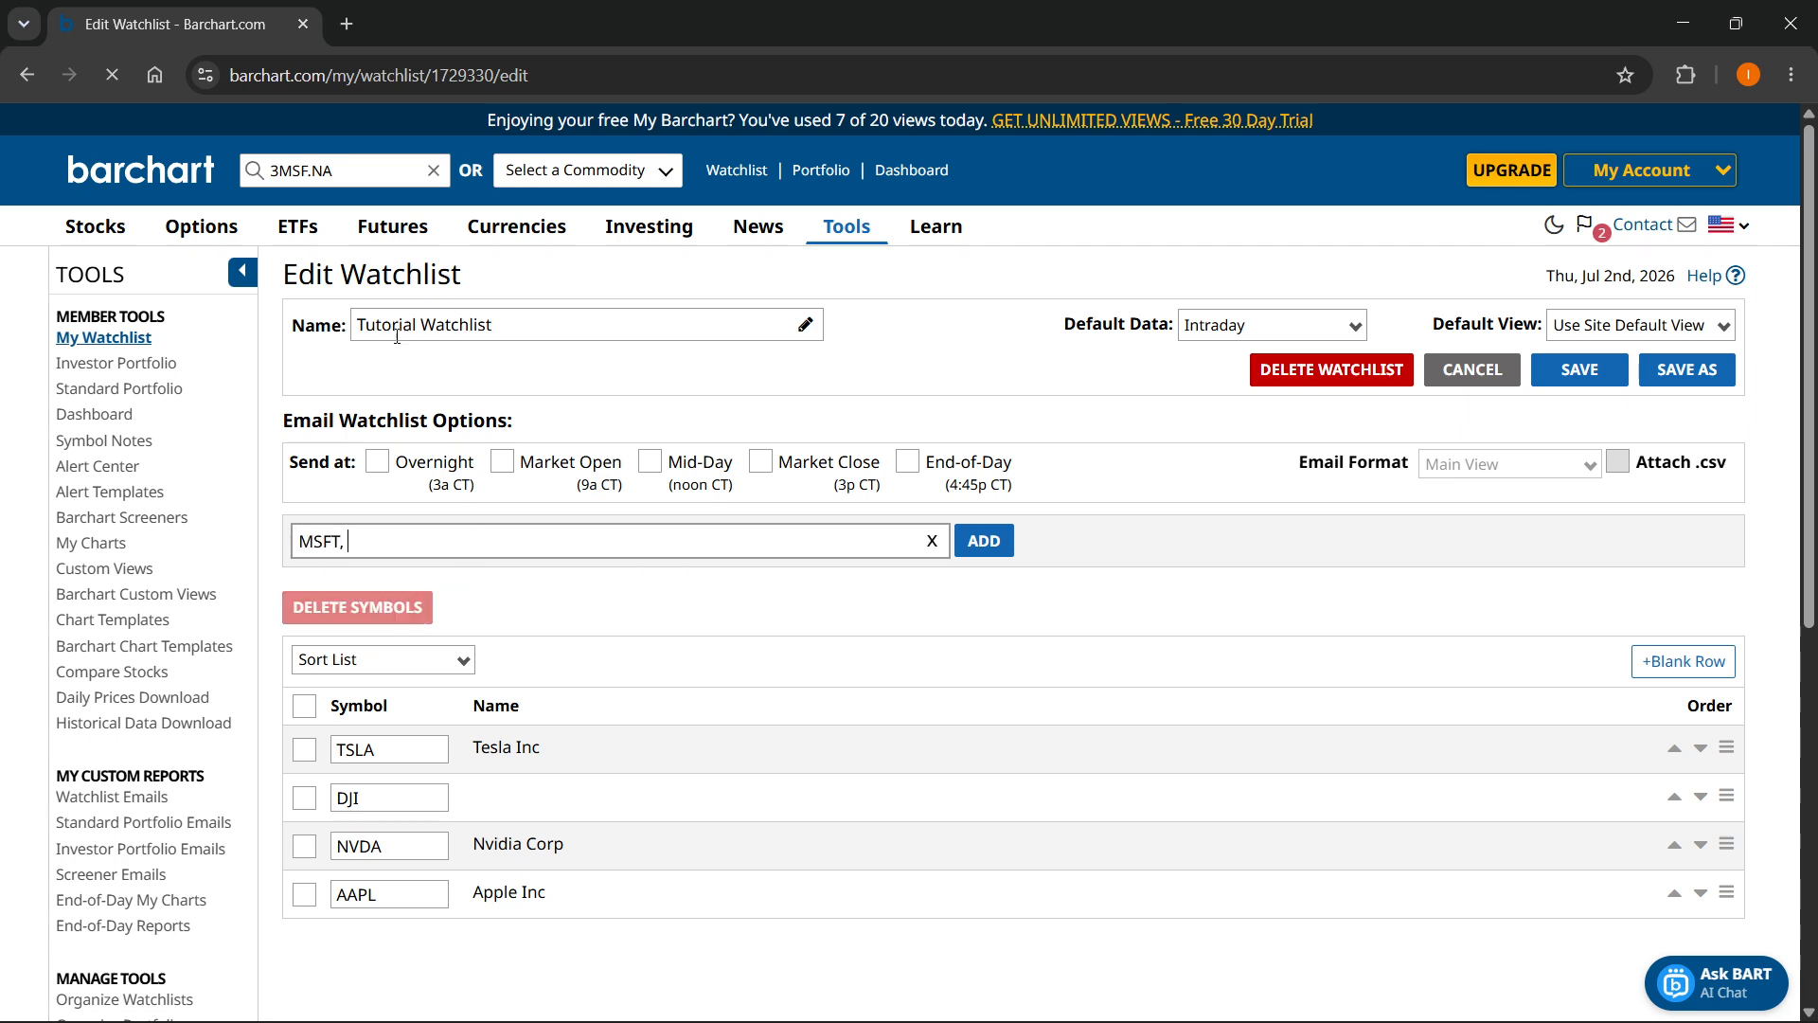
# - Look up Google and DJIA in the site's symbol search
pyautogui.click(355, 171)
pyautogui.write('Google')
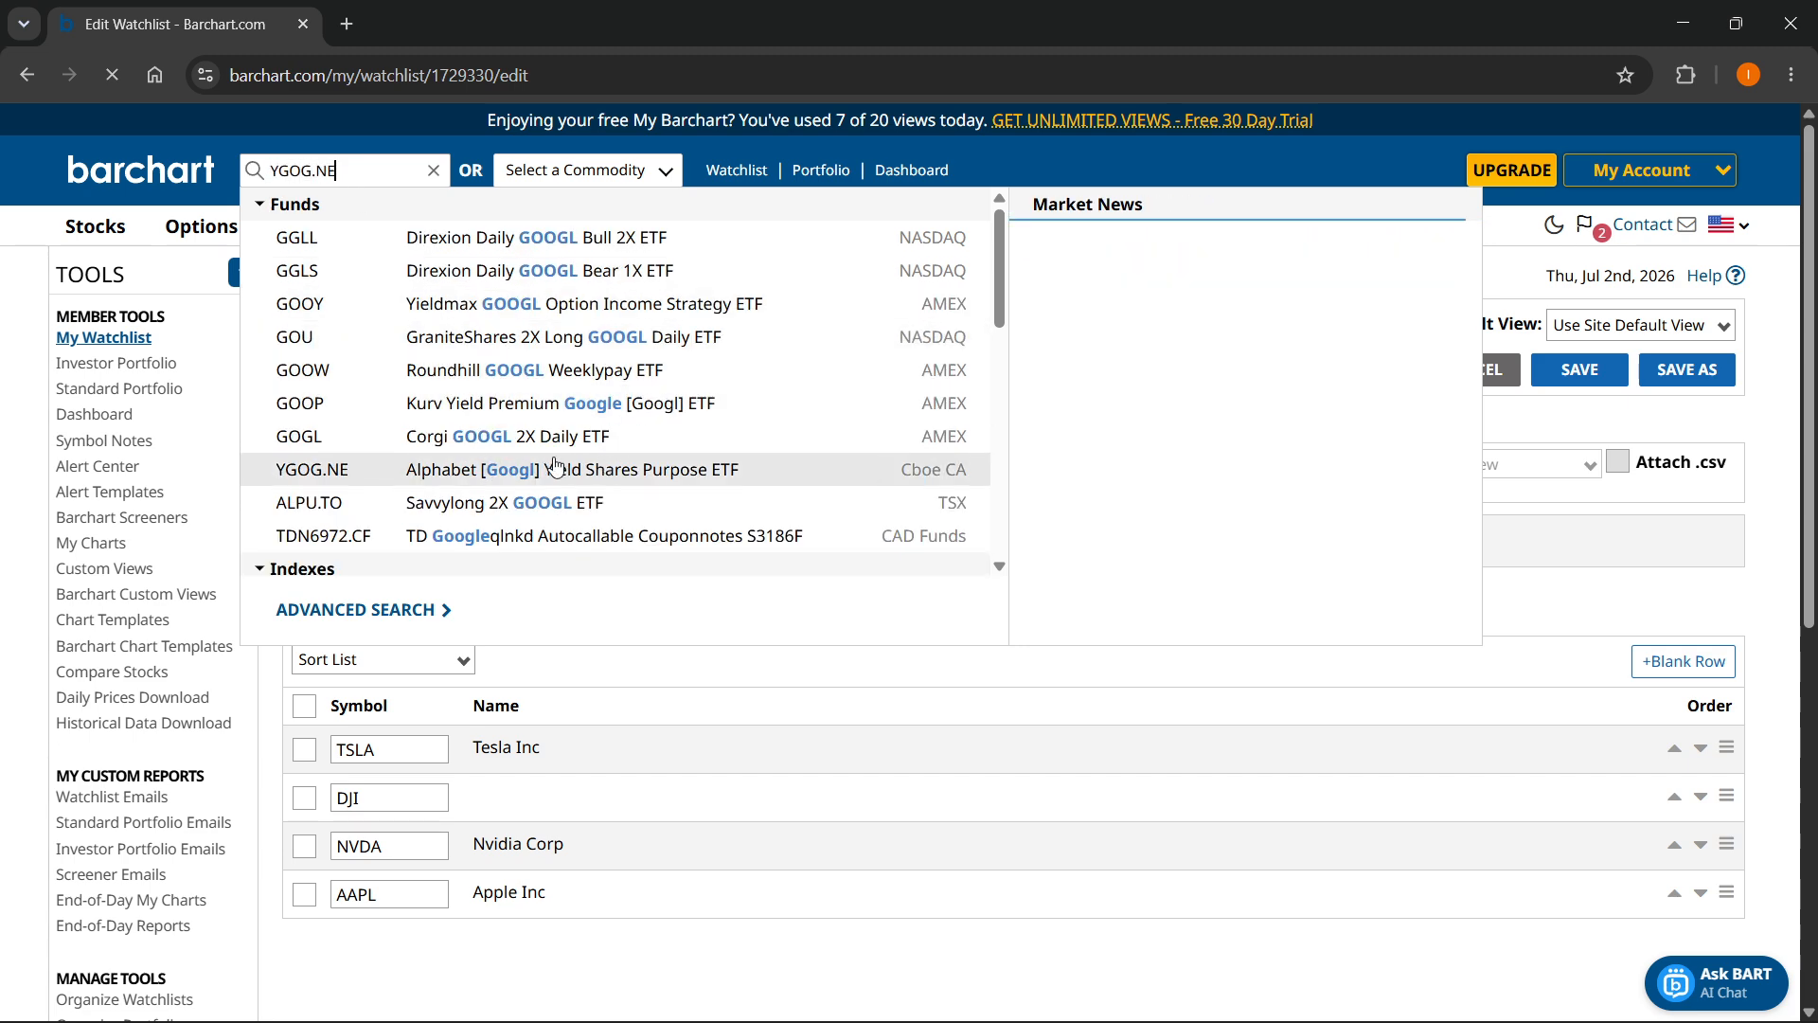
pyautogui.scroll(-3, 470, 438)
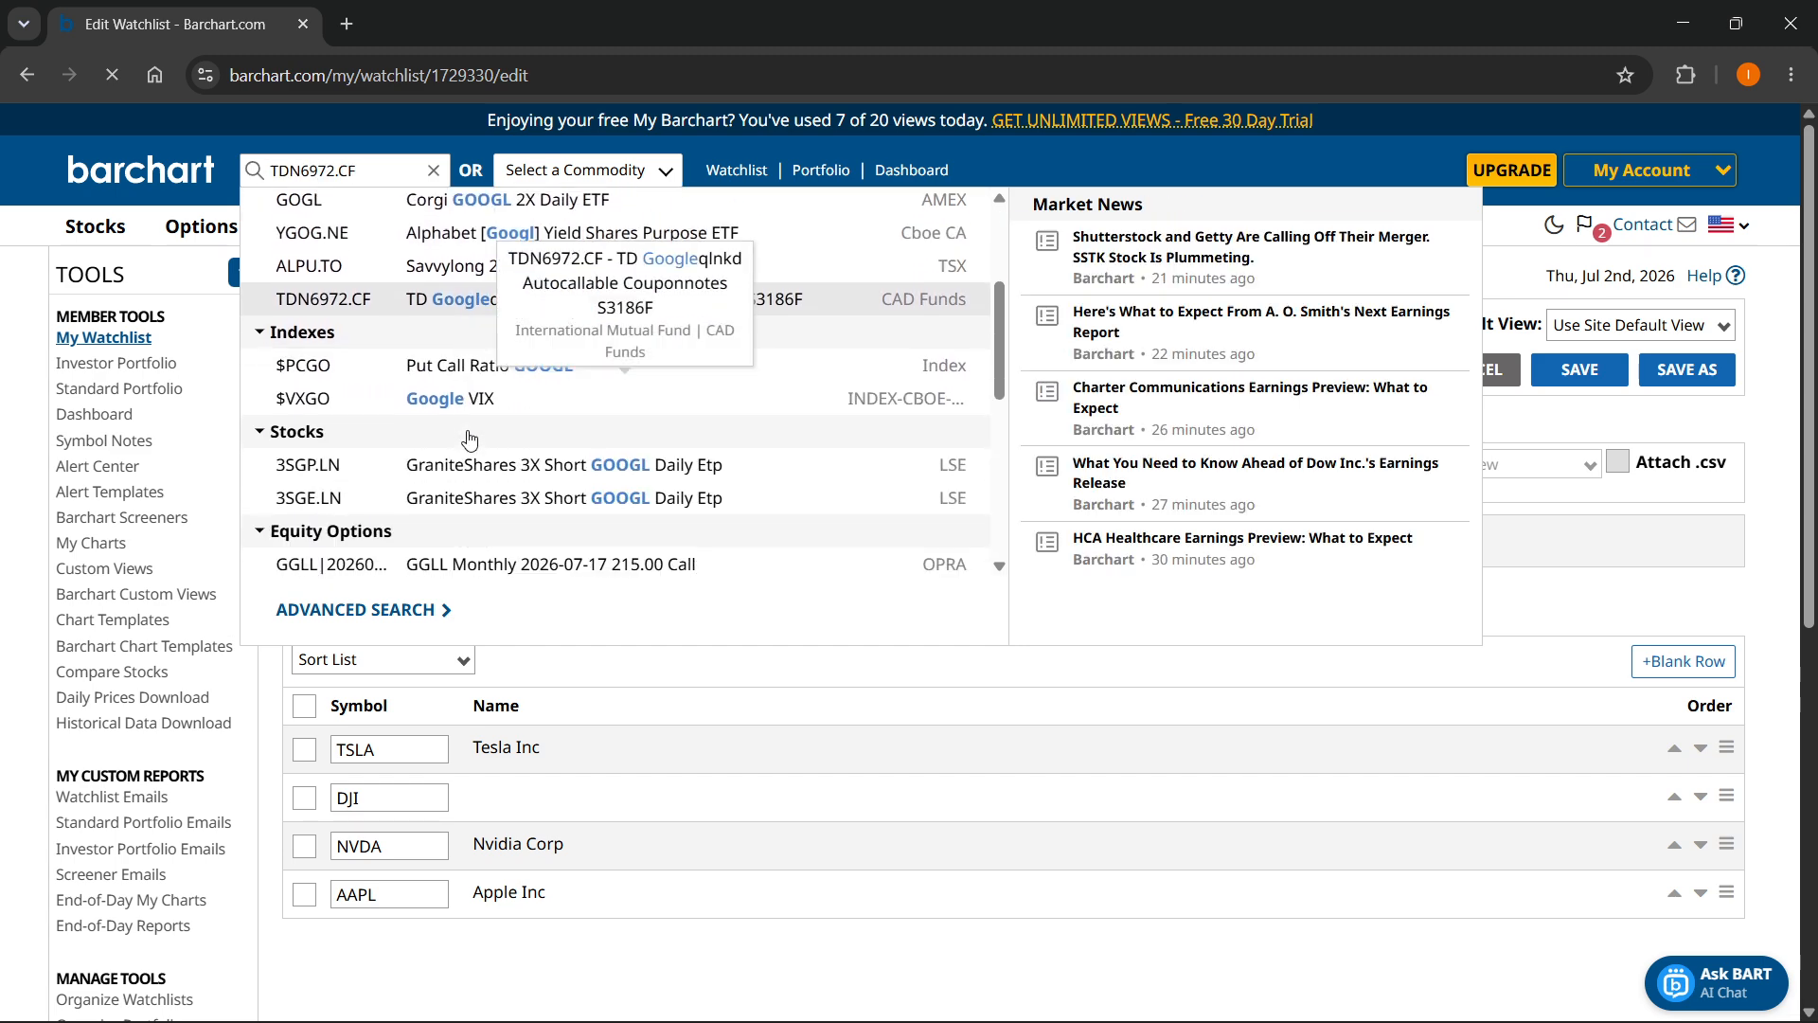
pyautogui.scroll(5, 470, 439)
pyautogui.hotkey('ctrl', 'a')
pyautogui.write('DJIA')
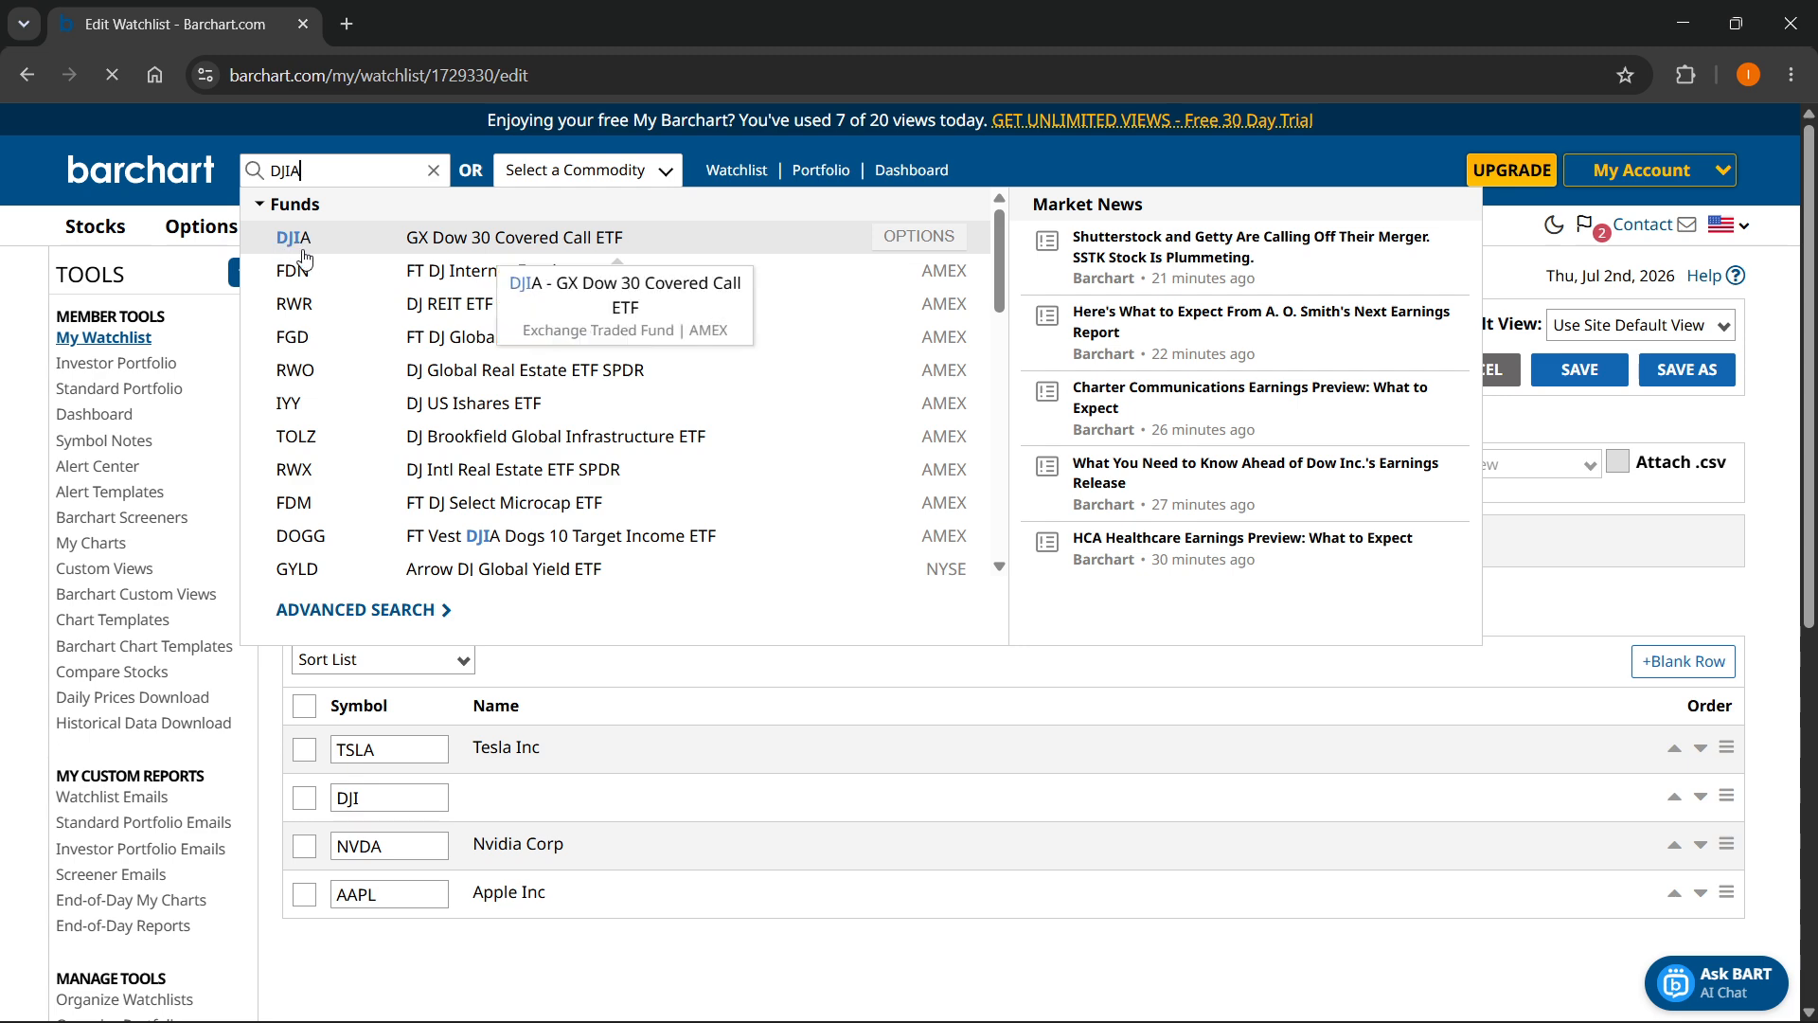
# - Complete the multiple-symbol entry with DJIA, add MSFT and DJIA to the watchlist, and try to save it
pyautogui.click(482, 549)
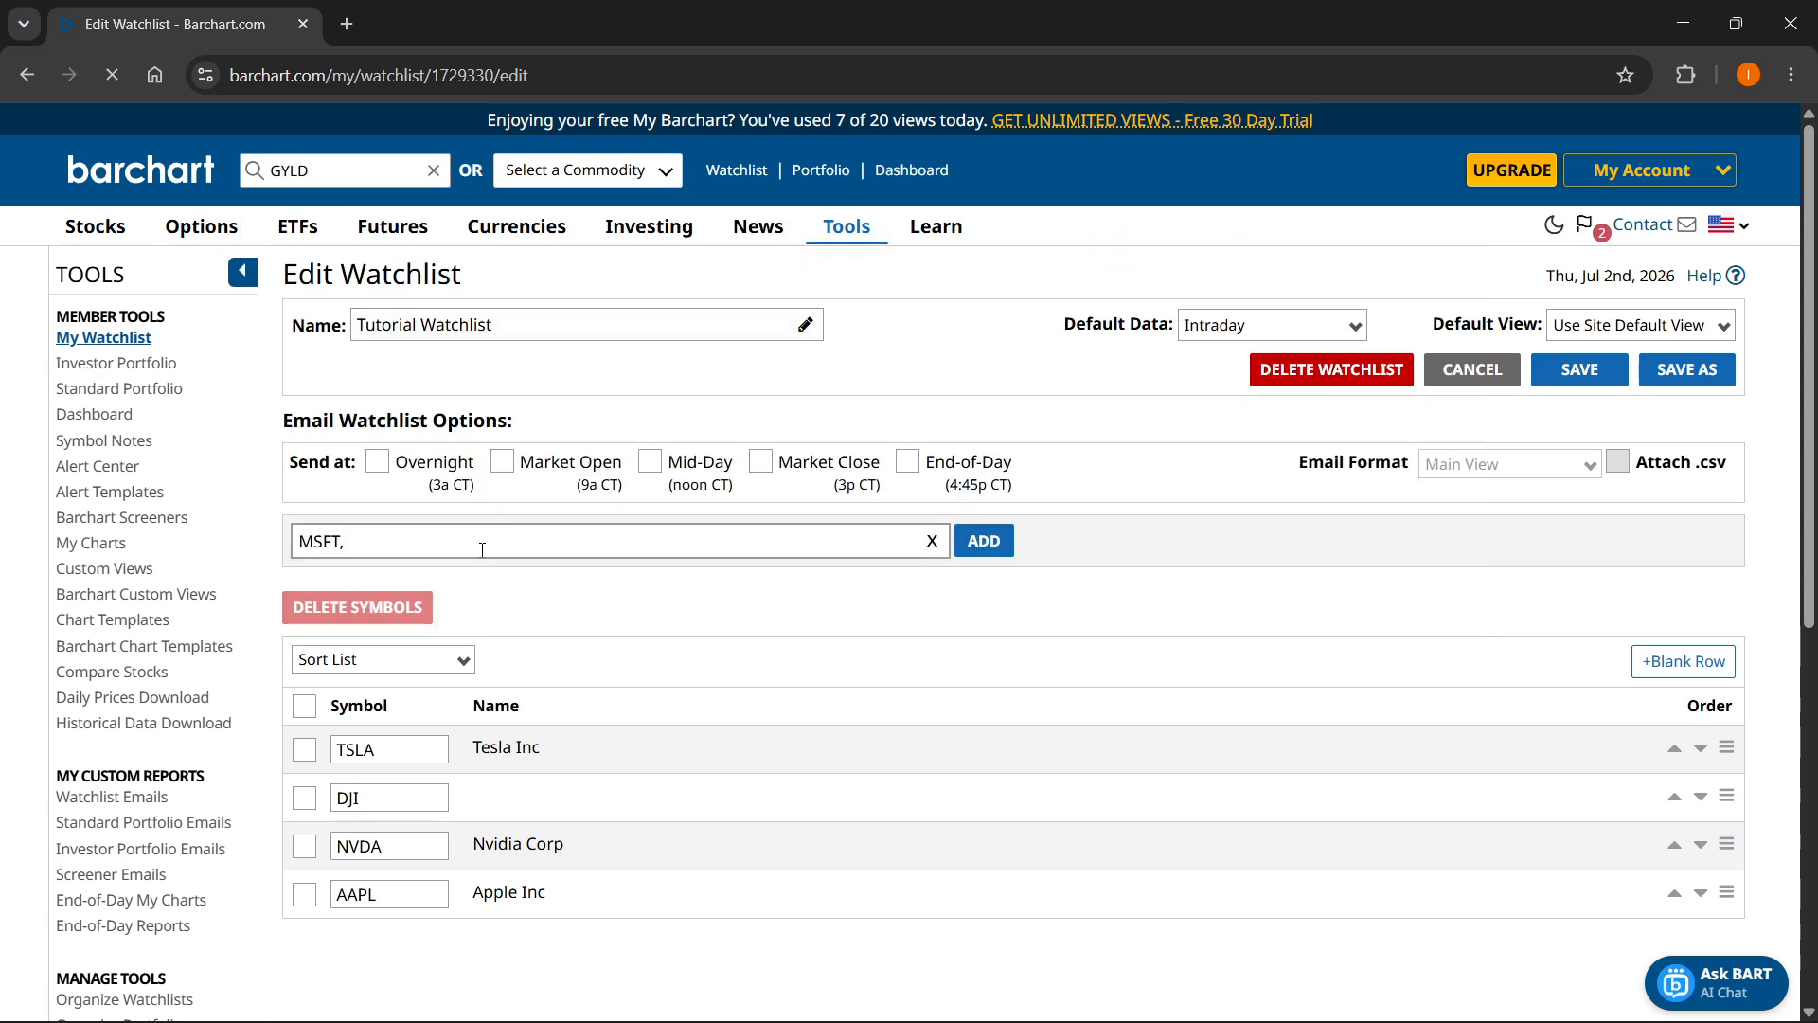
pyautogui.write('DJIA')
pyautogui.click(983, 540)
pyautogui.scroll(-1, 682, 703)
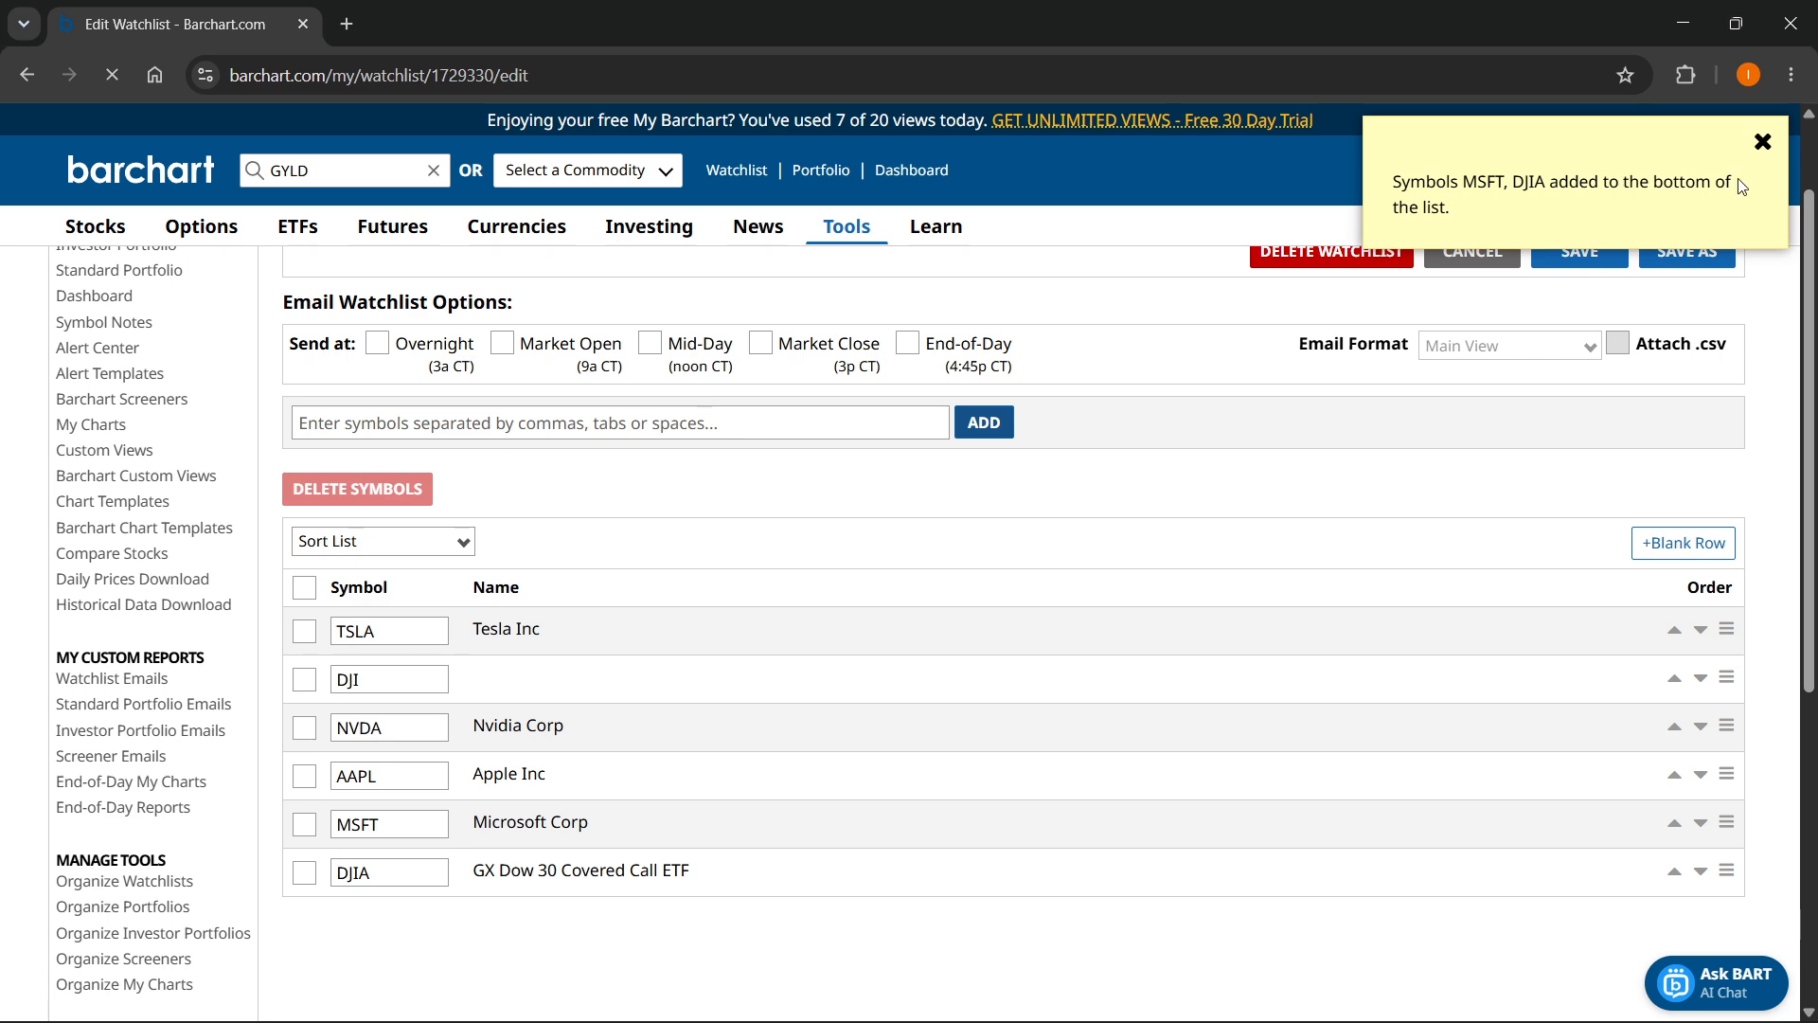
pyautogui.click(1763, 141)
pyautogui.scroll(1, 1367, 523)
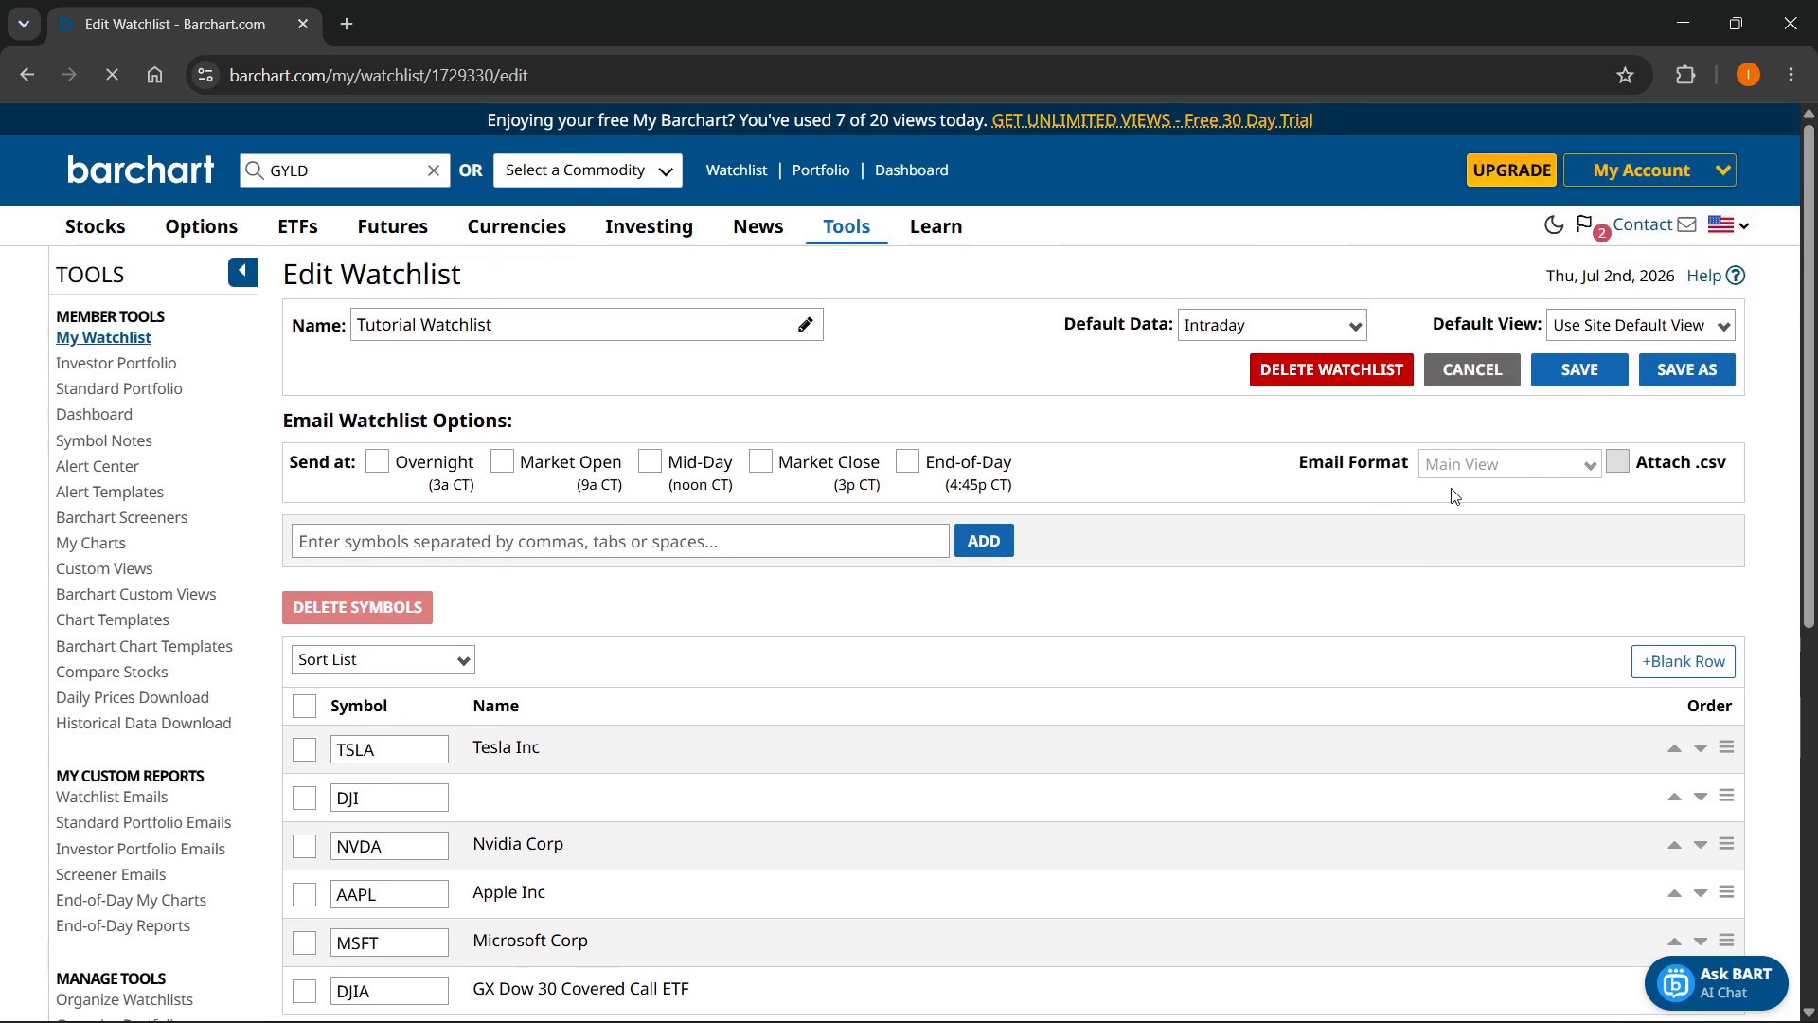
pyautogui.click(1580, 370)
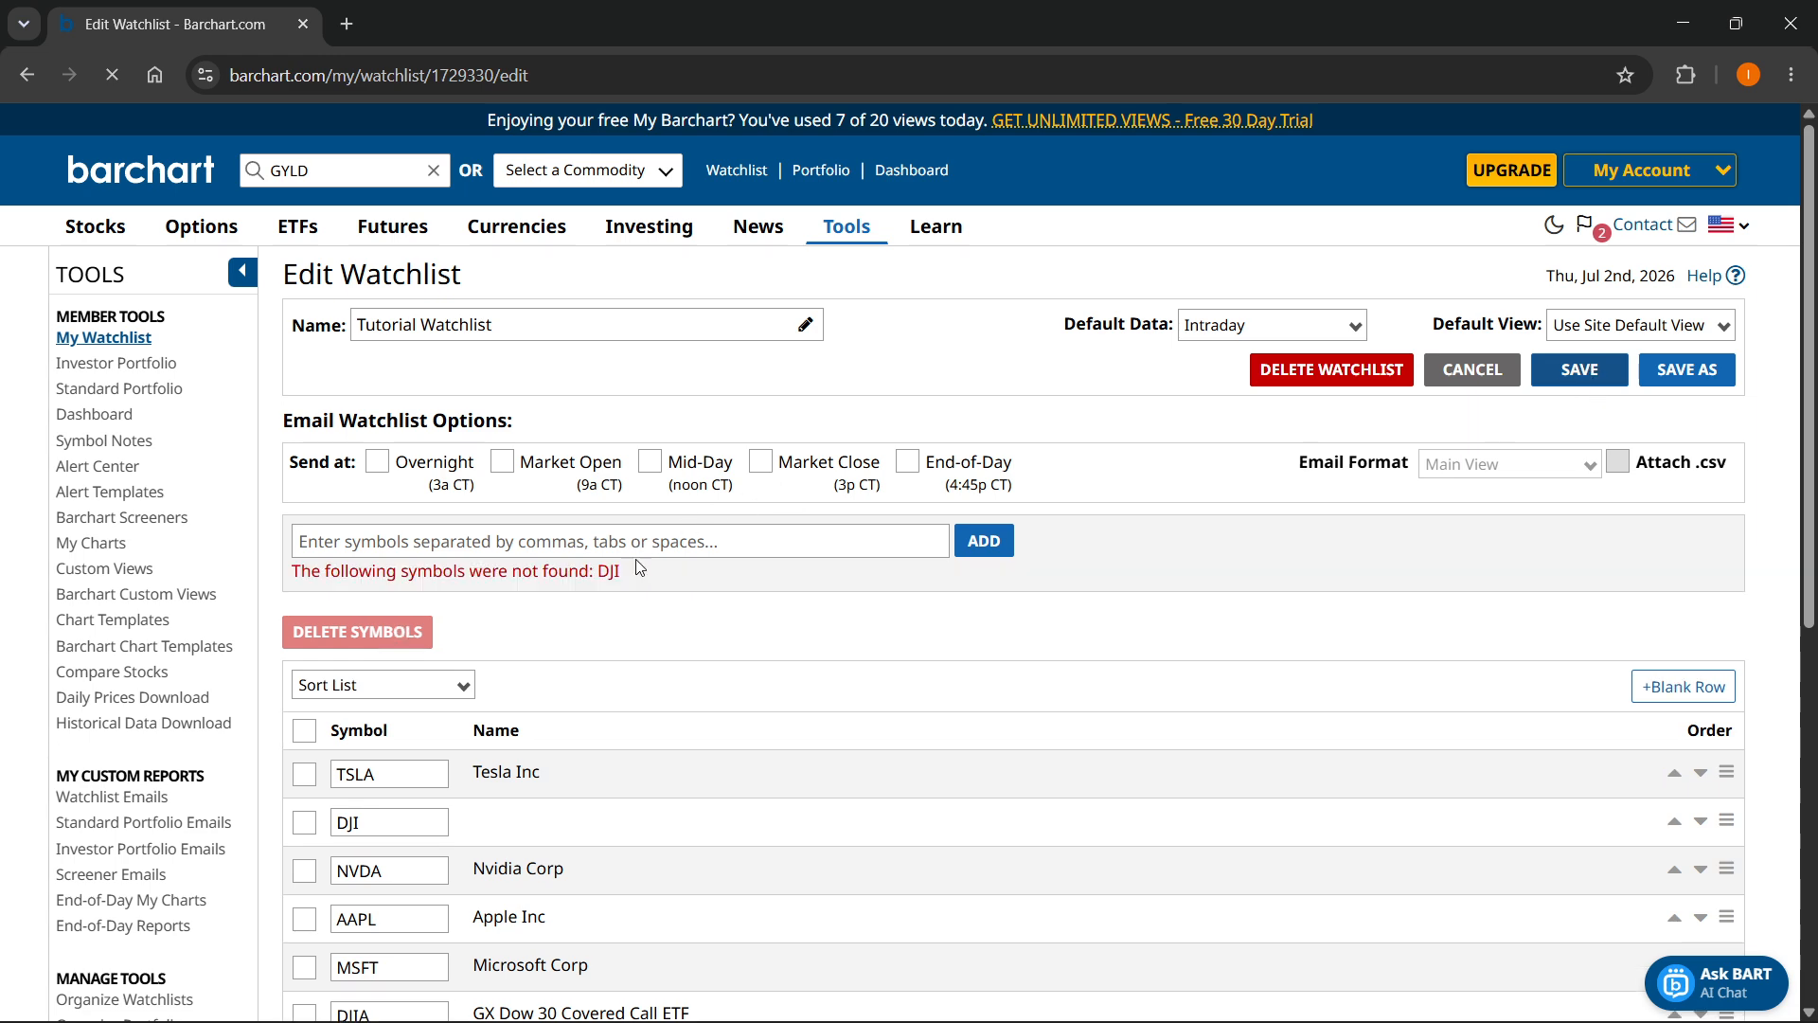
# - Delete the DJI row from the watchlist's symbol list and save the watchlist
pyautogui.scroll(-3, 731, 597)
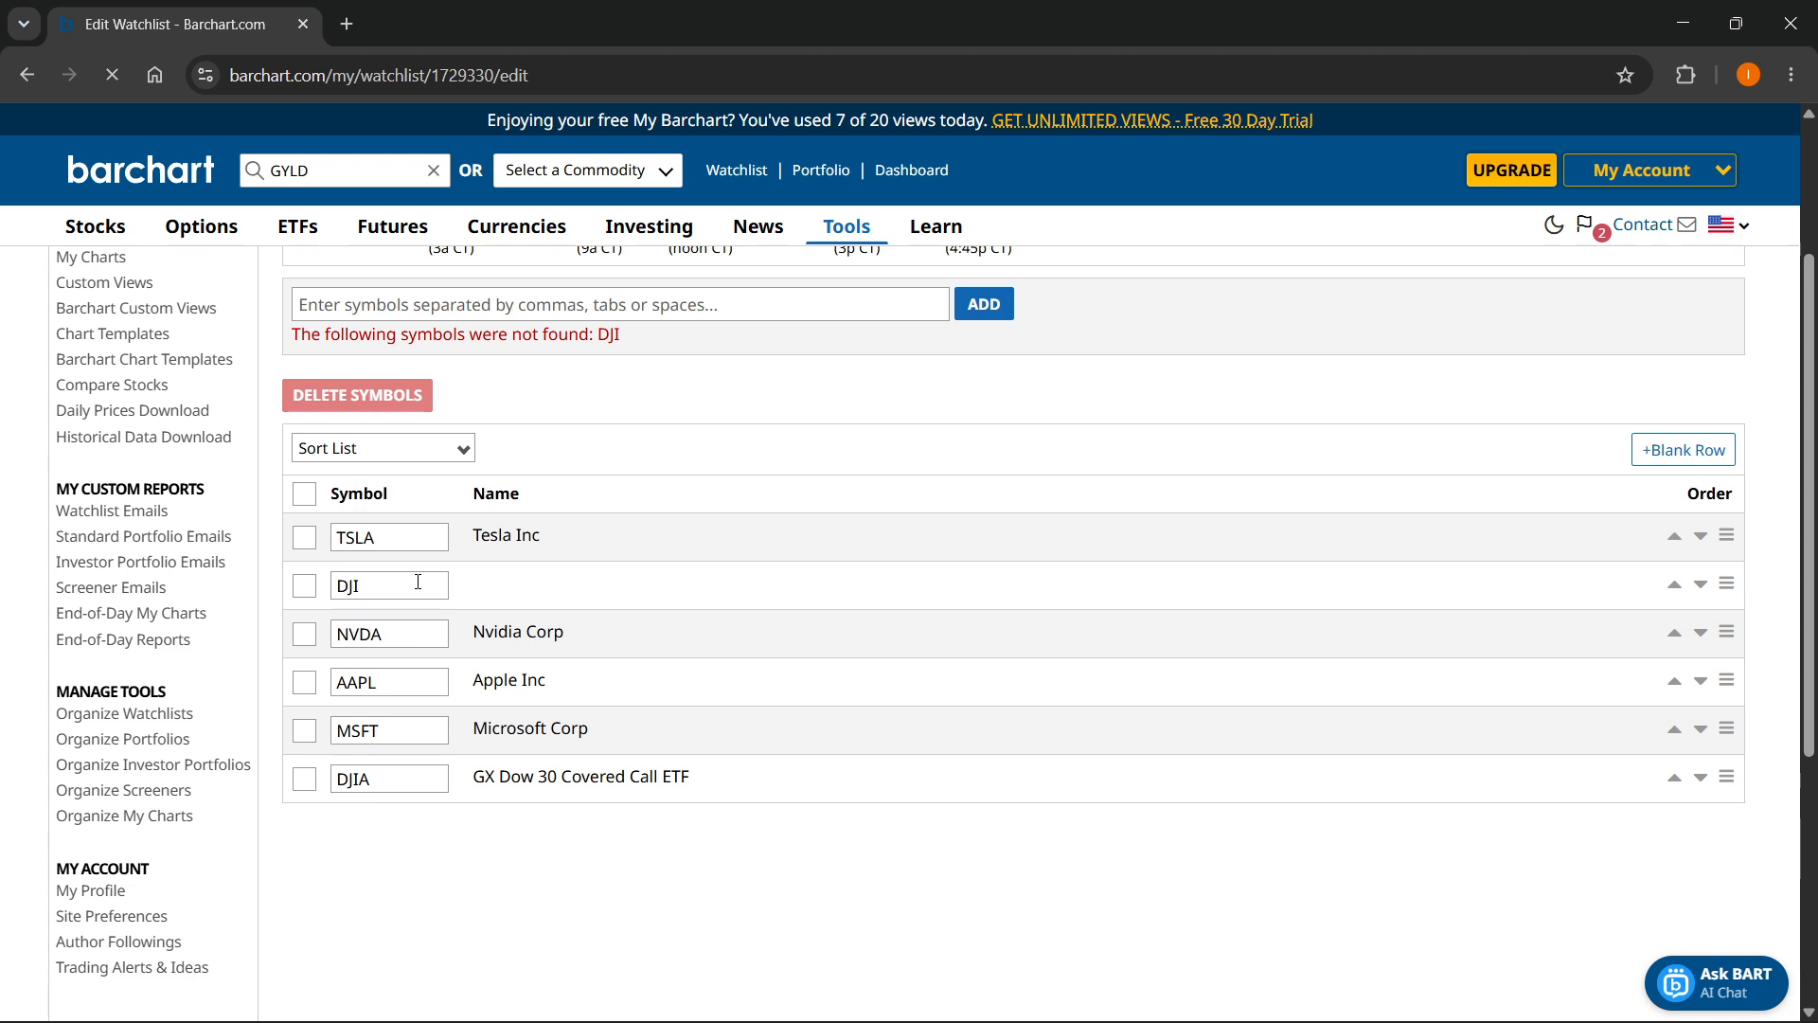
pyautogui.scroll(1, 651, 516)
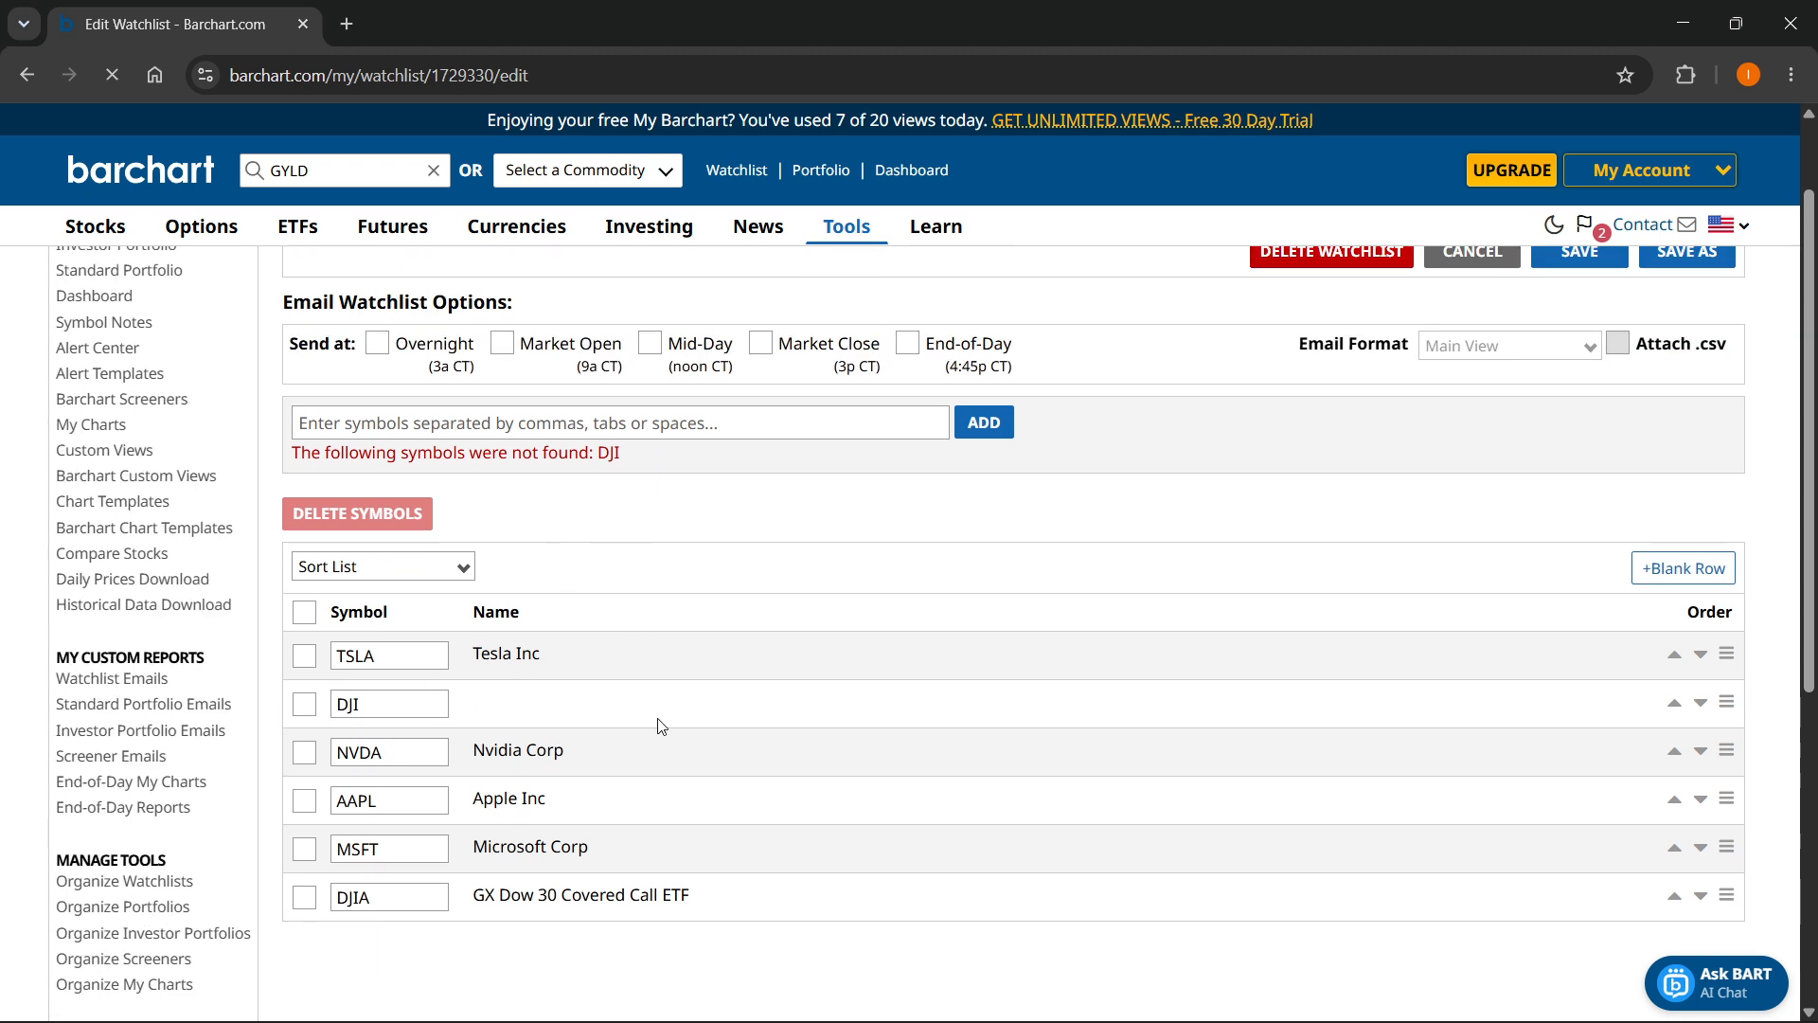
pyautogui.click(305, 704)
pyautogui.click(358, 519)
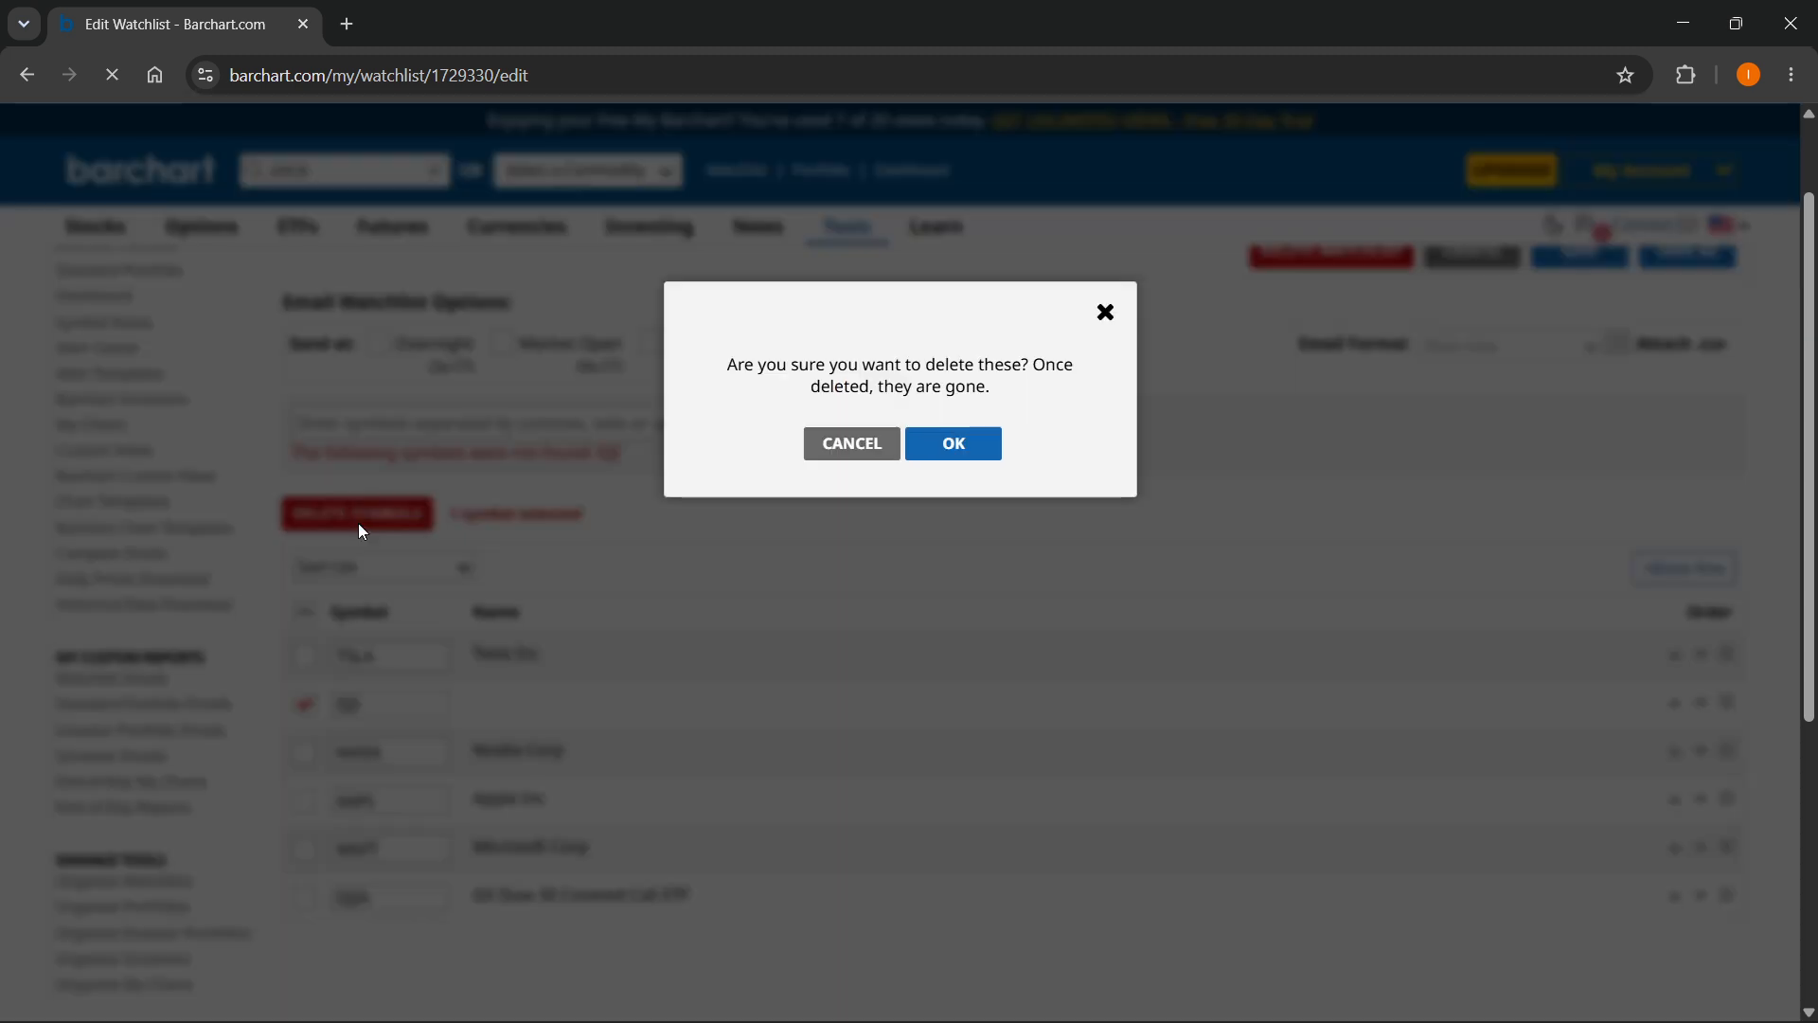
pyautogui.click(923, 443)
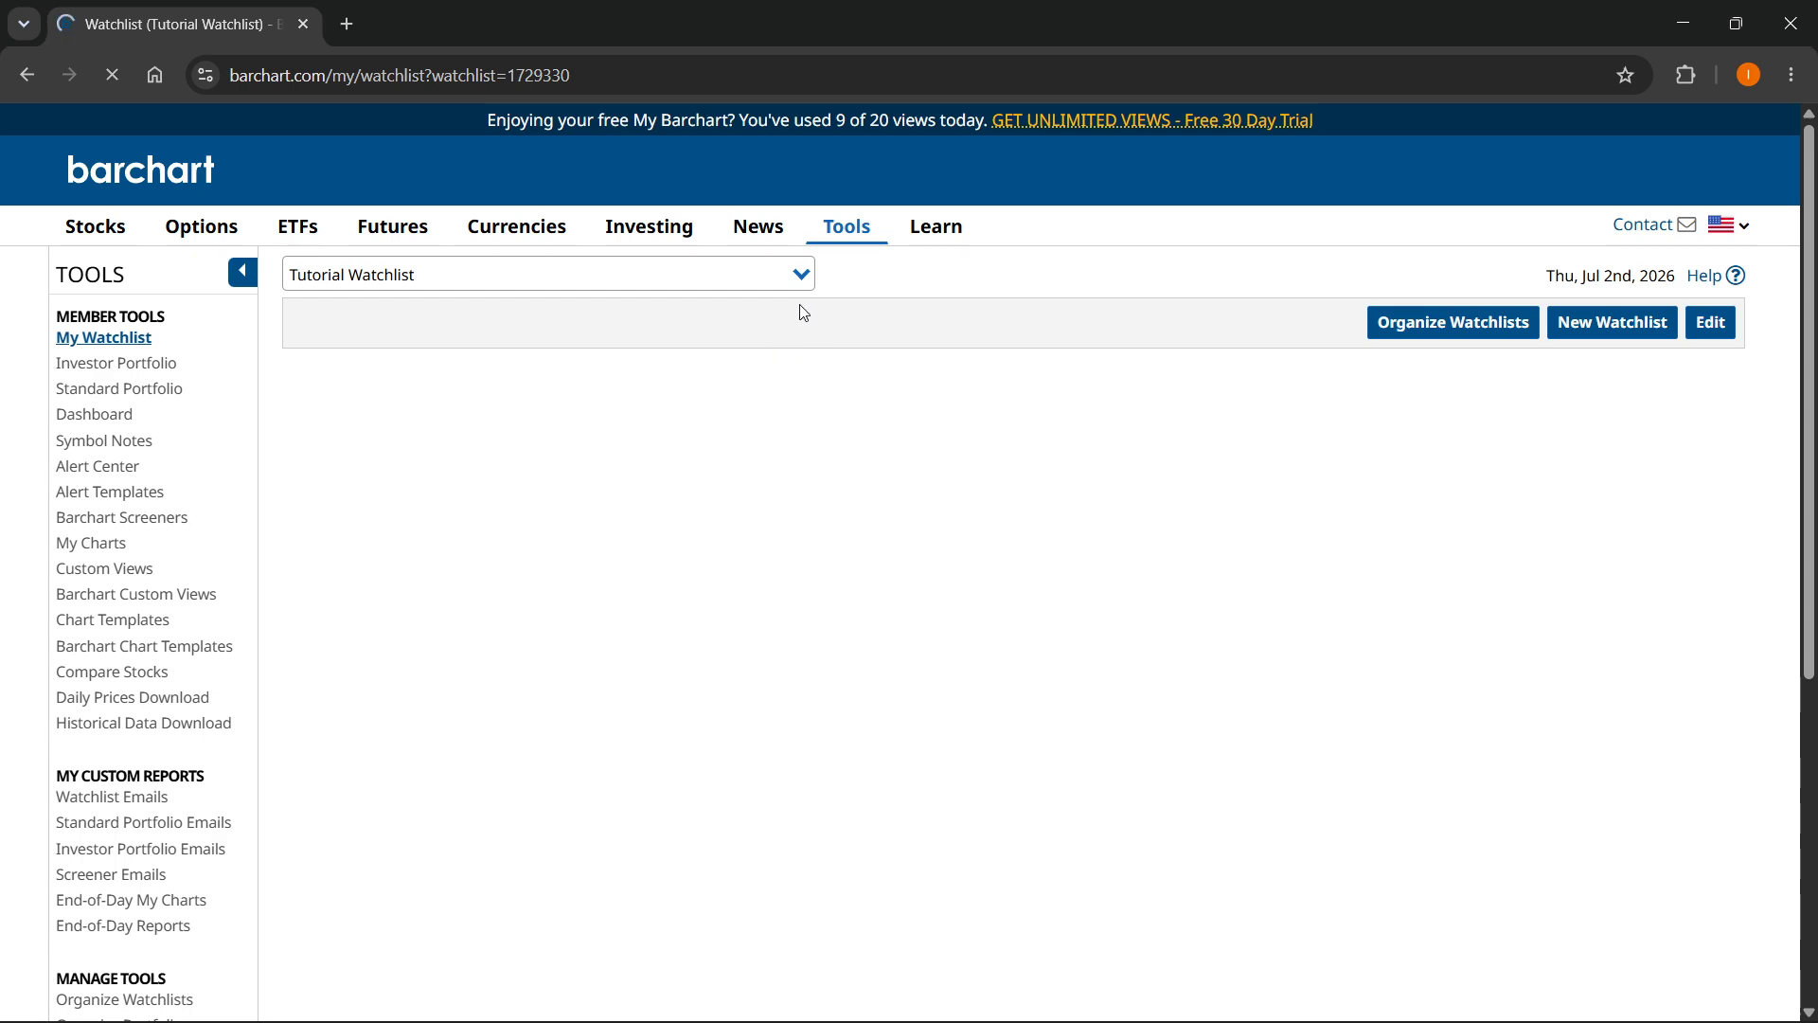
pyautogui.scroll(-6, 802, 314)
pyautogui.scroll(6, 807, 355)
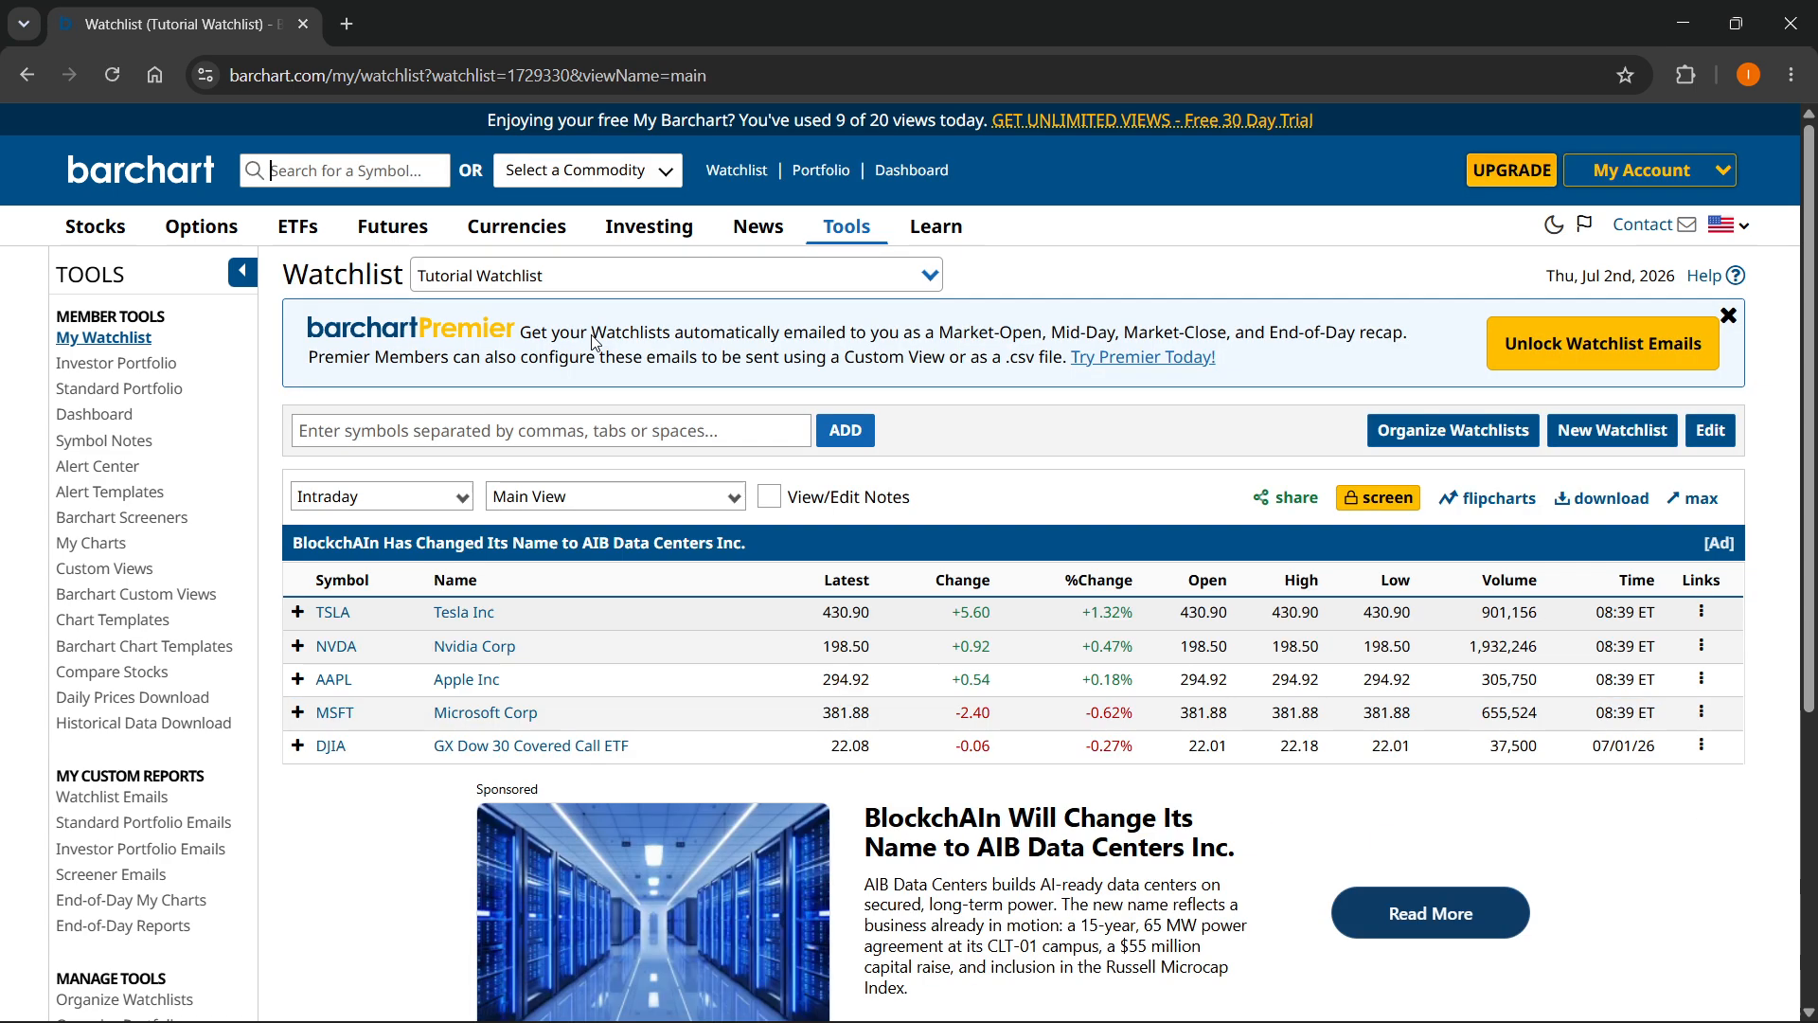
pyautogui.scroll(-6, 663, 568)
pyautogui.scroll(6, 871, 600)
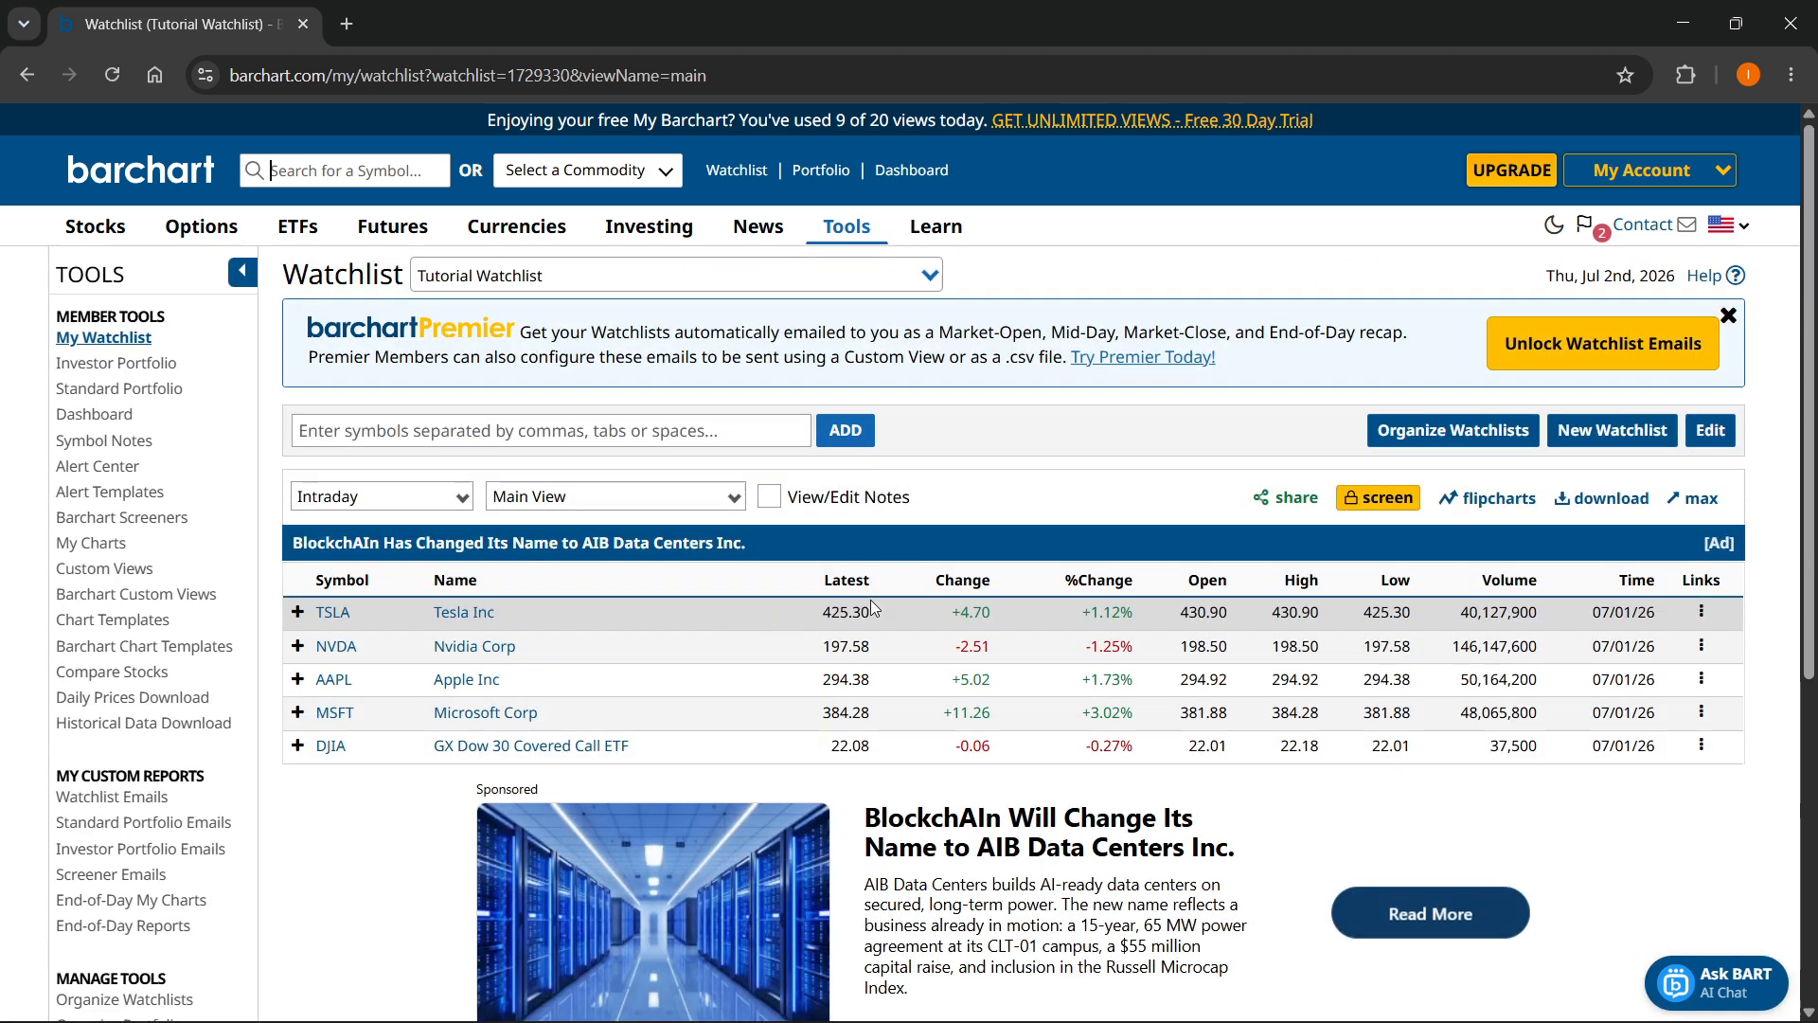